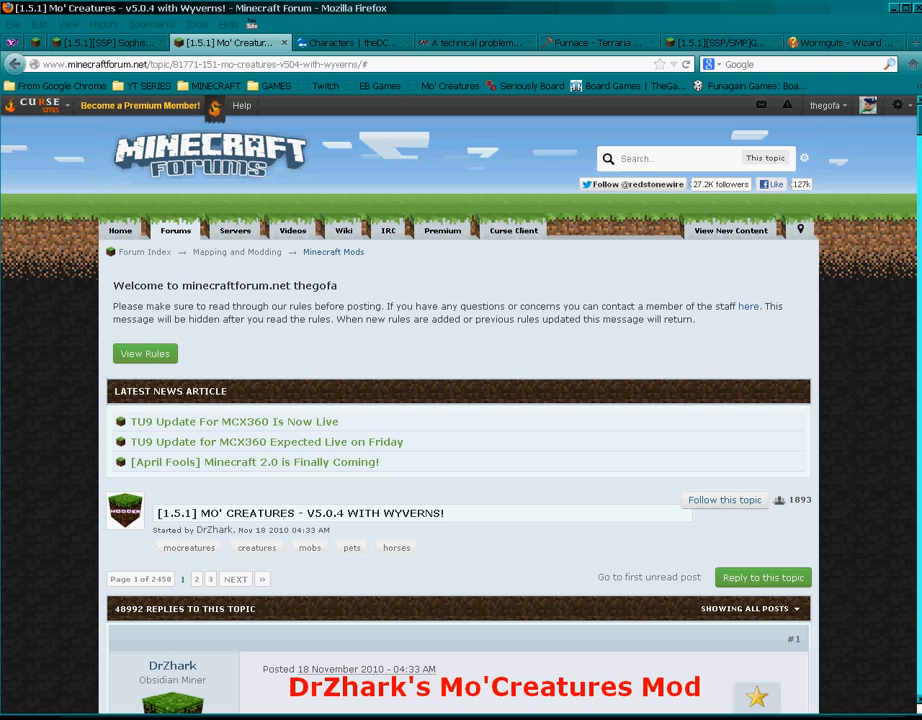
# - Scroll the first post down to the embedded 5.0.0 sneak peek and 4.5.0 showcase videos
pyautogui.scroll(-3, 918, 140)
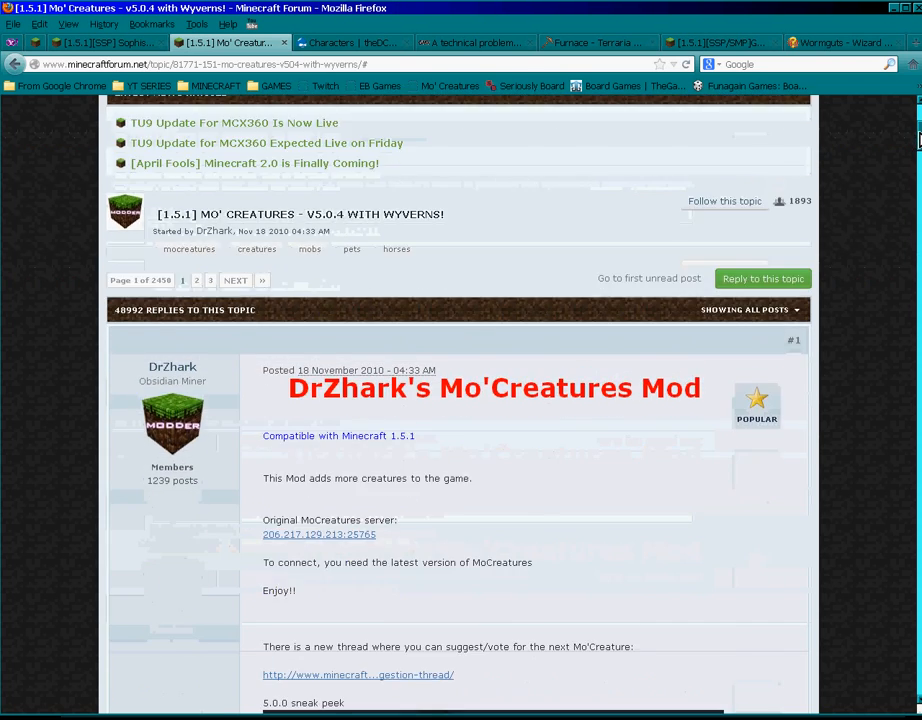
pyautogui.scroll(-3, 918, 140)
pyautogui.scroll(-2, 918, 150)
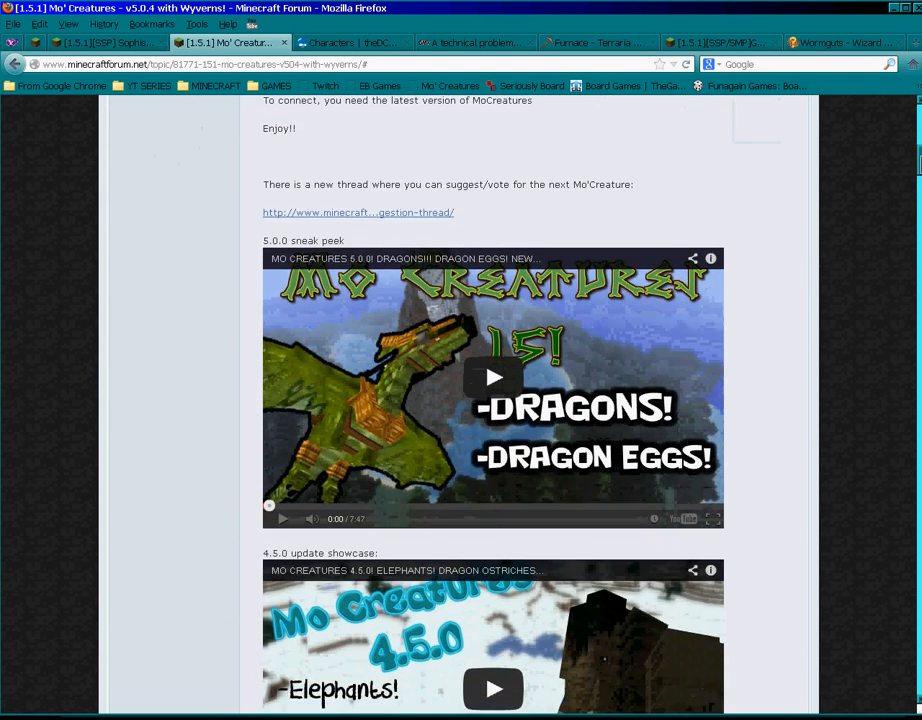
pyautogui.scroll(-3, 918, 150)
pyautogui.scroll(2, 918, 150)
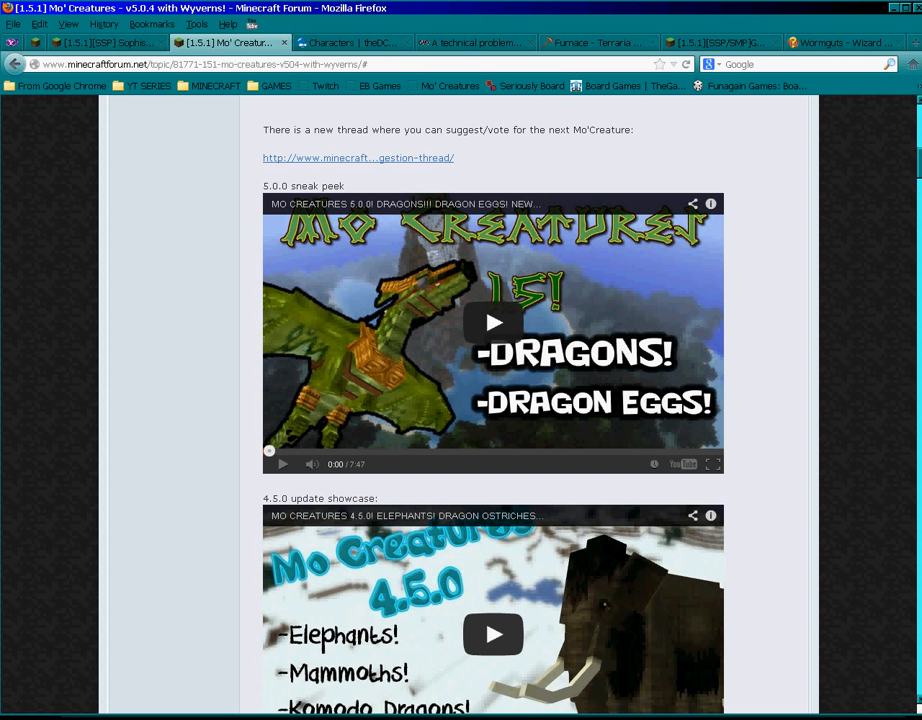
# - Scroll past the videos and Donate button to the Download the Mod file list
pyautogui.scroll(-2, 833, 364)
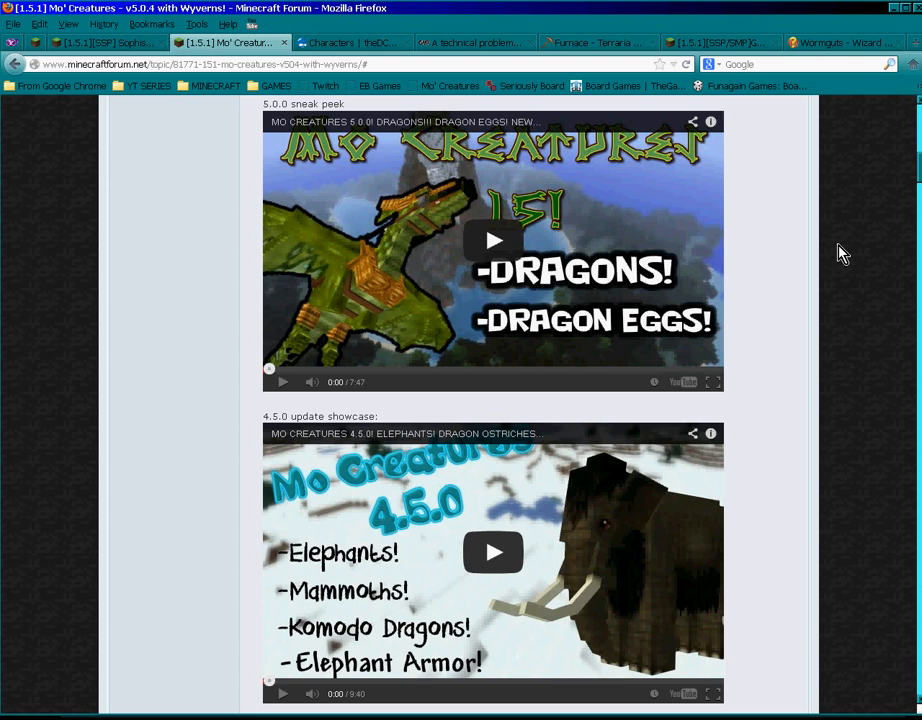
pyautogui.scroll(-10, 862, 235)
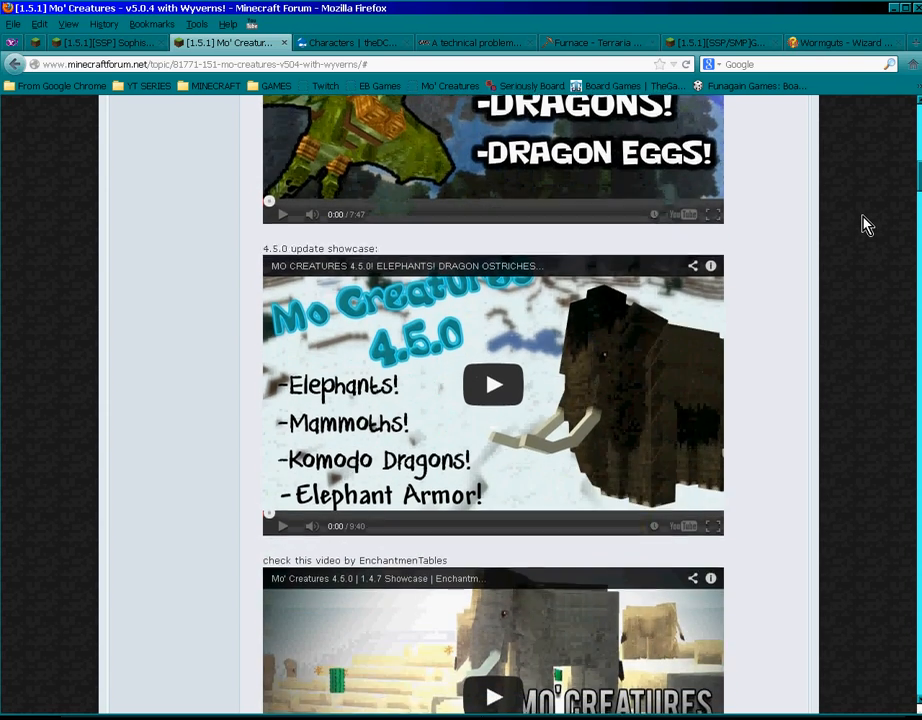
pyautogui.scroll(-9, 866, 225)
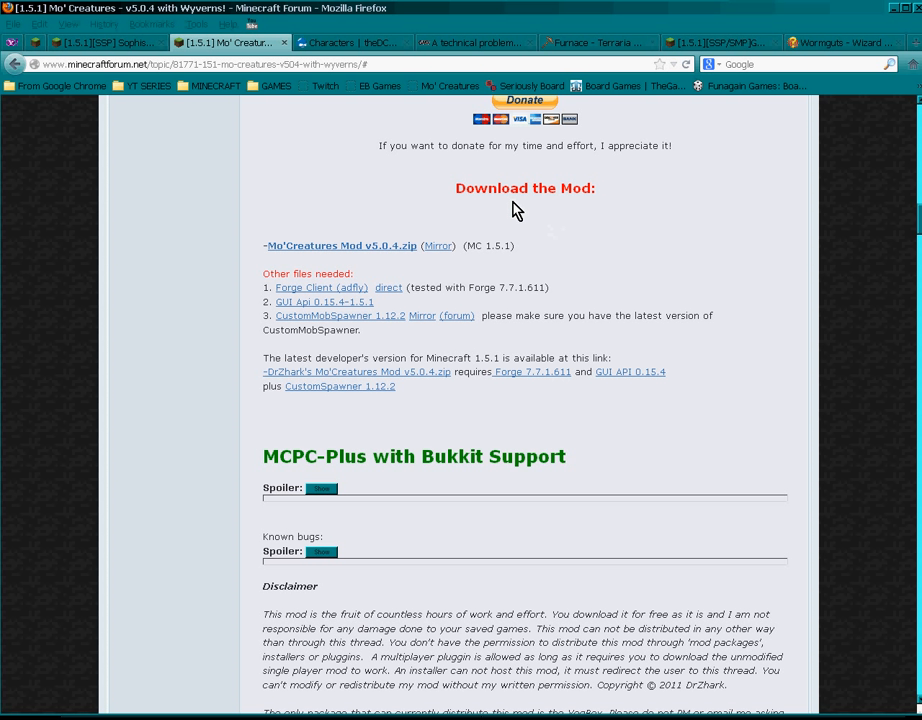
# - Start the download of Mo'Creatures Mod v5.0.4.zip from the Download the Mod section
pyautogui.click(352, 246)
# - Highlight Forge's 611 build and open the GUI Api 0.15.4-1.5.1 and CustomMobSpawner 1.12.2 downloads
pyautogui.doubleClick(532, 291)
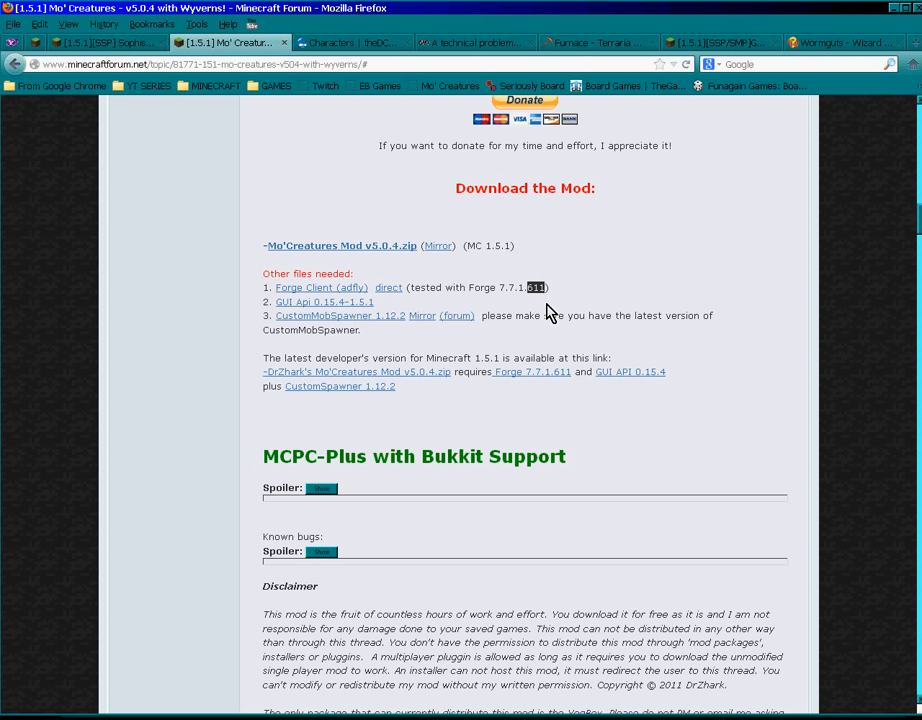
pyautogui.click(508, 311)
pyautogui.click(356, 304)
pyautogui.click(358, 314)
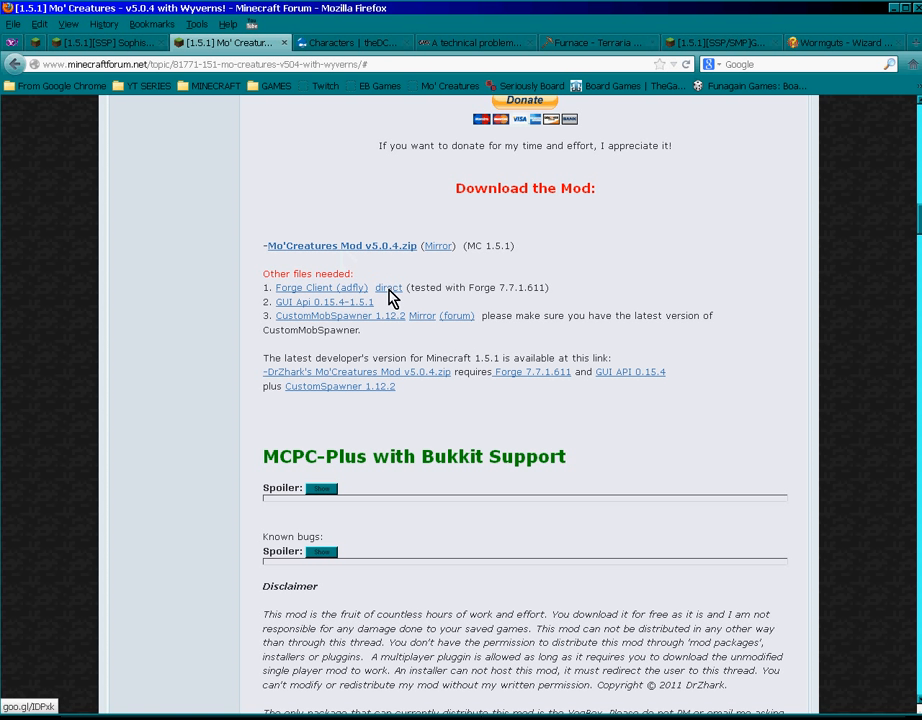
# - Highlight the required Forge version 7.7.1.611, then reopen the GUI Api 0.15.4-1.5.1 download
pyautogui.moveTo(546, 287); pyautogui.dragTo(515, 288)
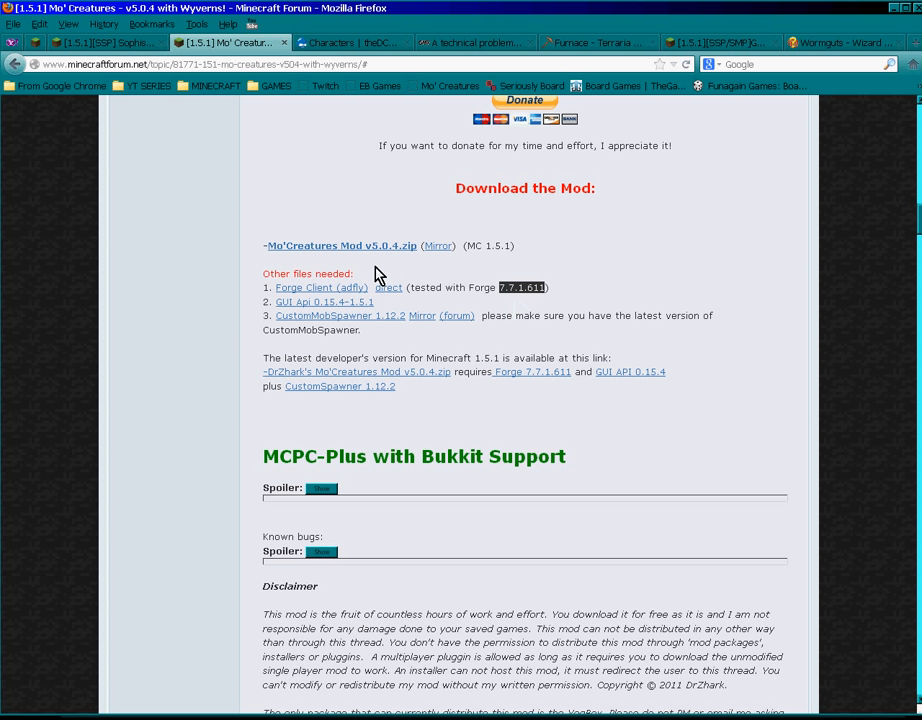
pyautogui.click(502, 299)
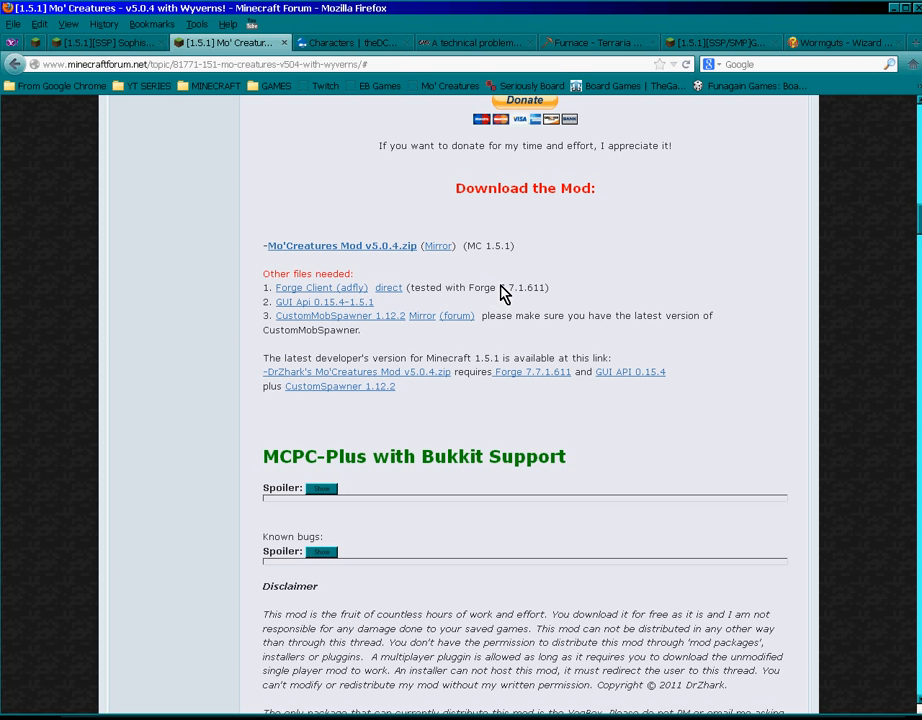
pyautogui.moveTo(502, 294); pyautogui.dragTo(547, 294)
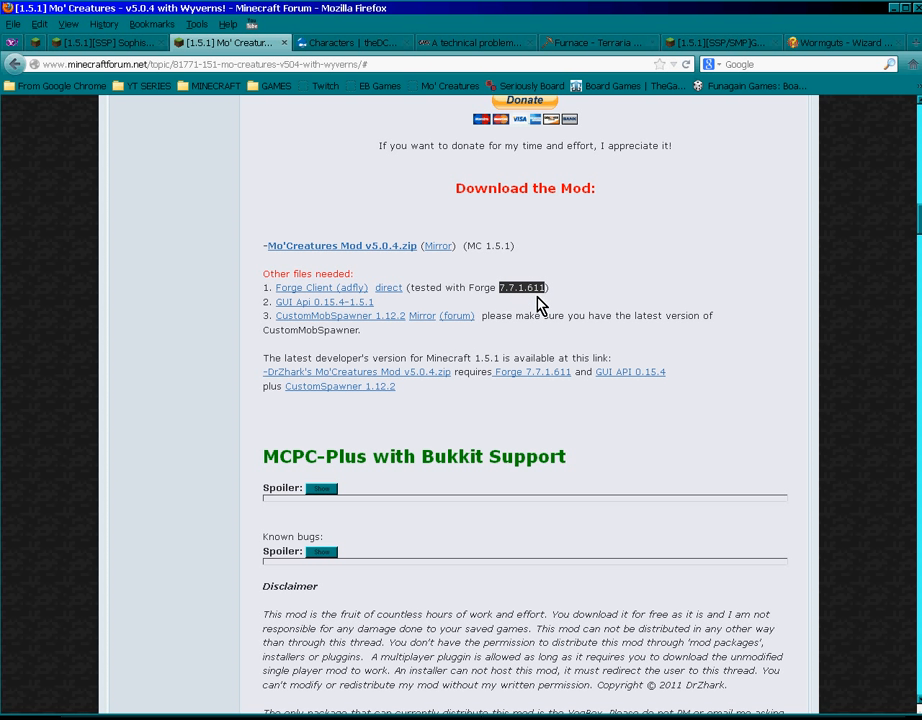
pyautogui.click(539, 302)
pyautogui.moveTo(546, 296); pyautogui.dragTo(530, 296)
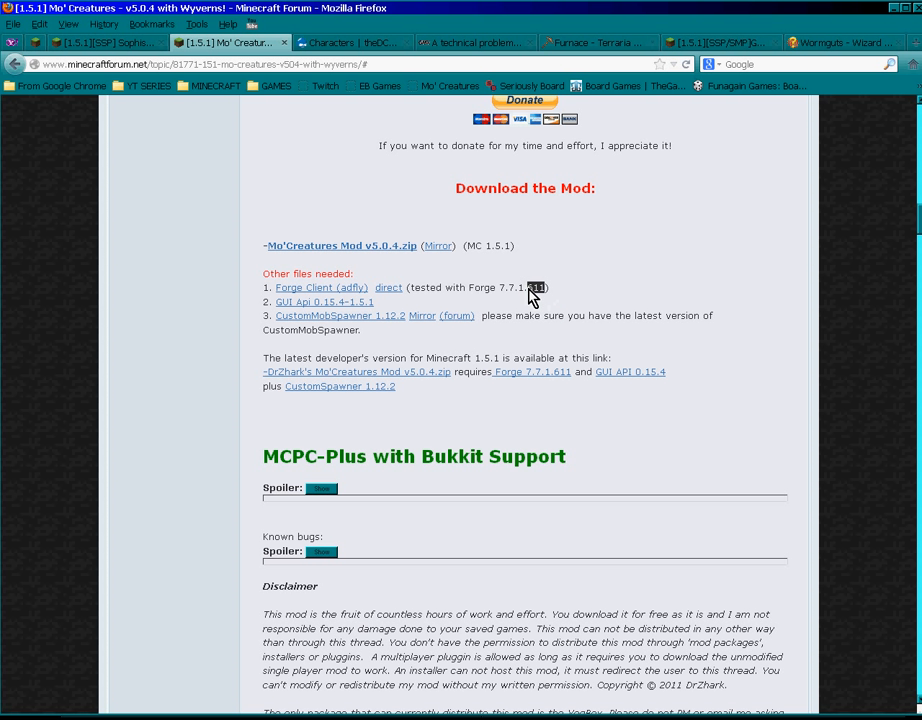
pyautogui.click(551, 300)
pyautogui.click(292, 303)
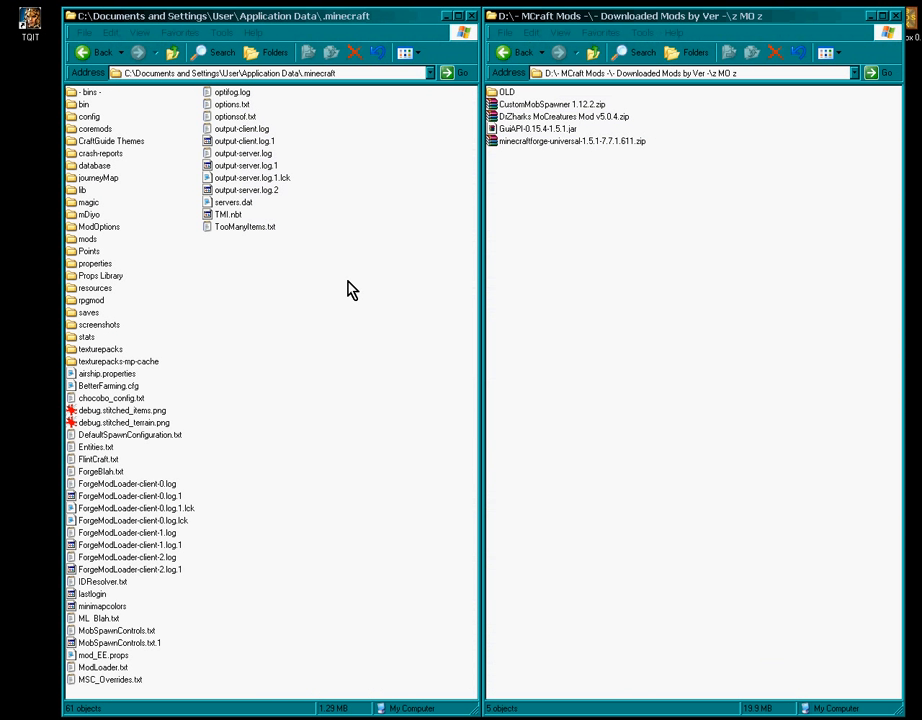
# - Bring the .minecraft folder window forward and open the Run dialog with Win+R
pyautogui.click(357, 289)
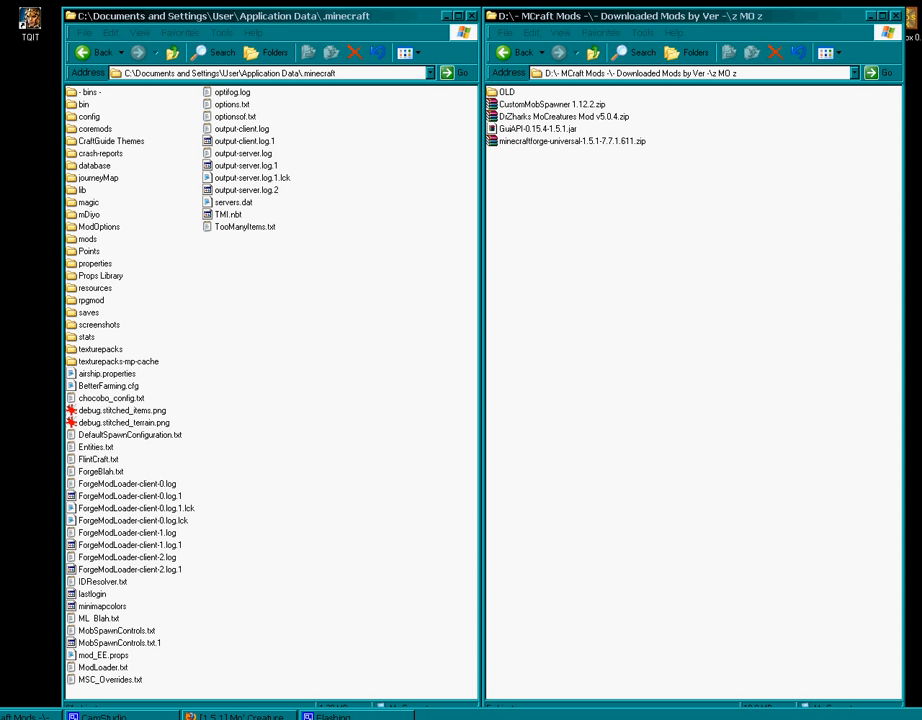
pyautogui.press('super+r')
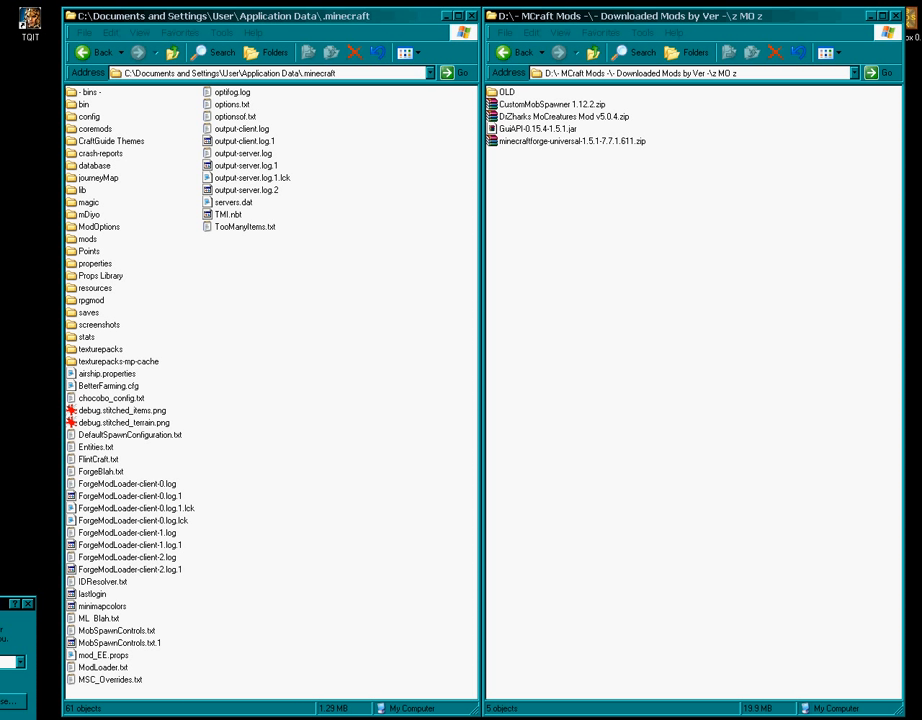
# - Run %appdata% to reach Application Data and open the .minecraft folder
pyautogui.moveTo(2, 604); pyautogui.dragTo(464, 240)
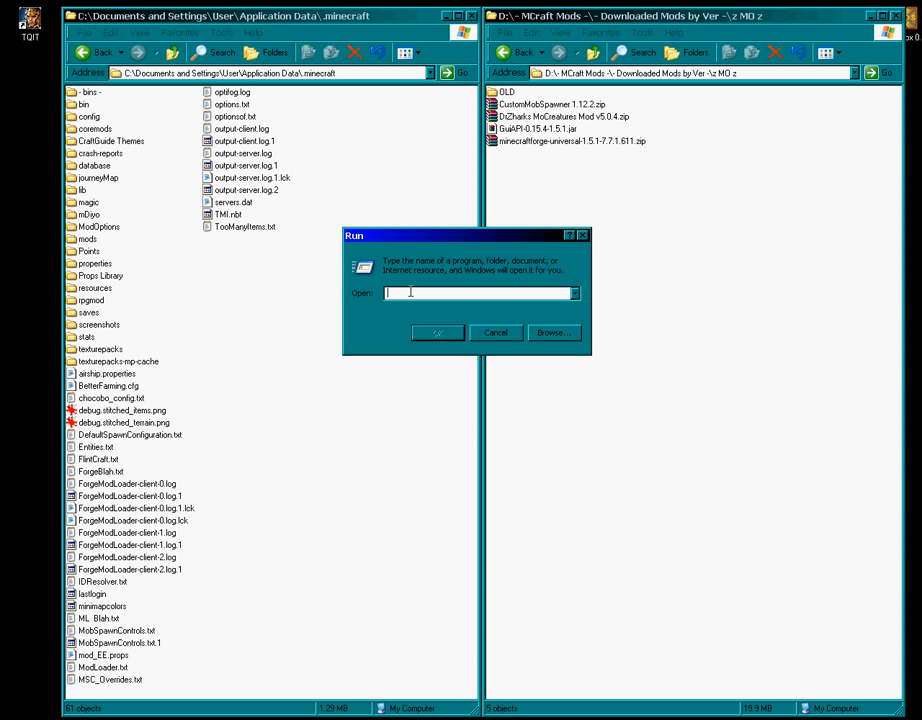
pyautogui.write('%appdata')
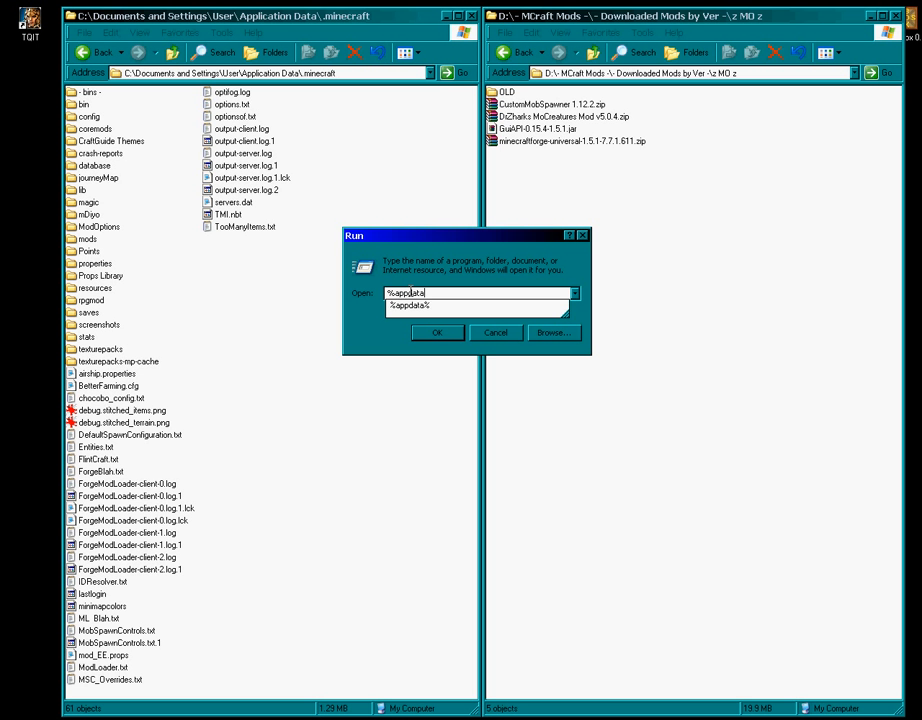
pyautogui.write('%')
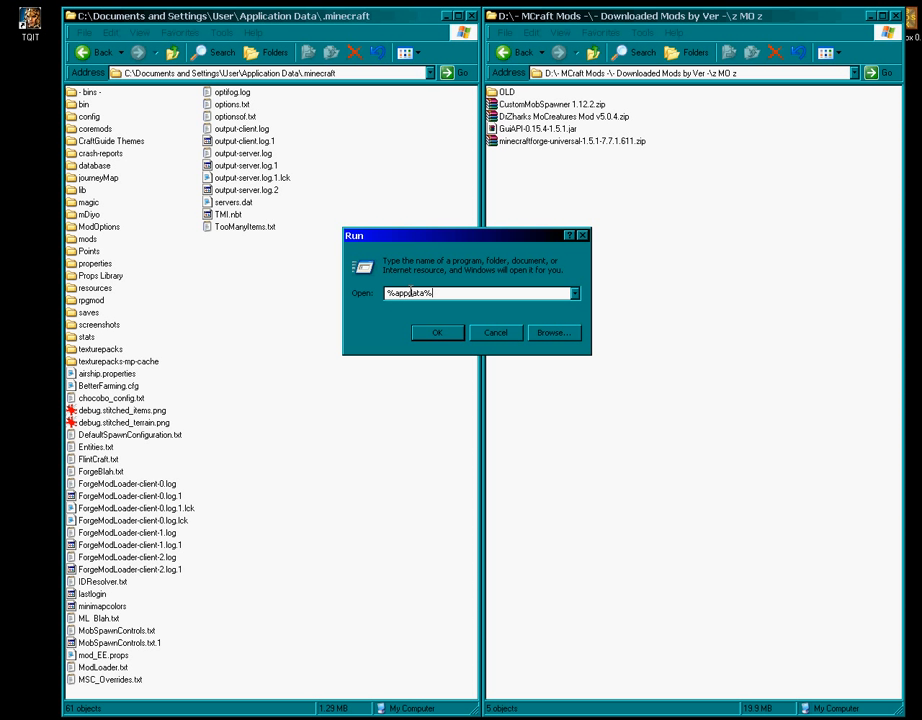
pyautogui.press('Return')
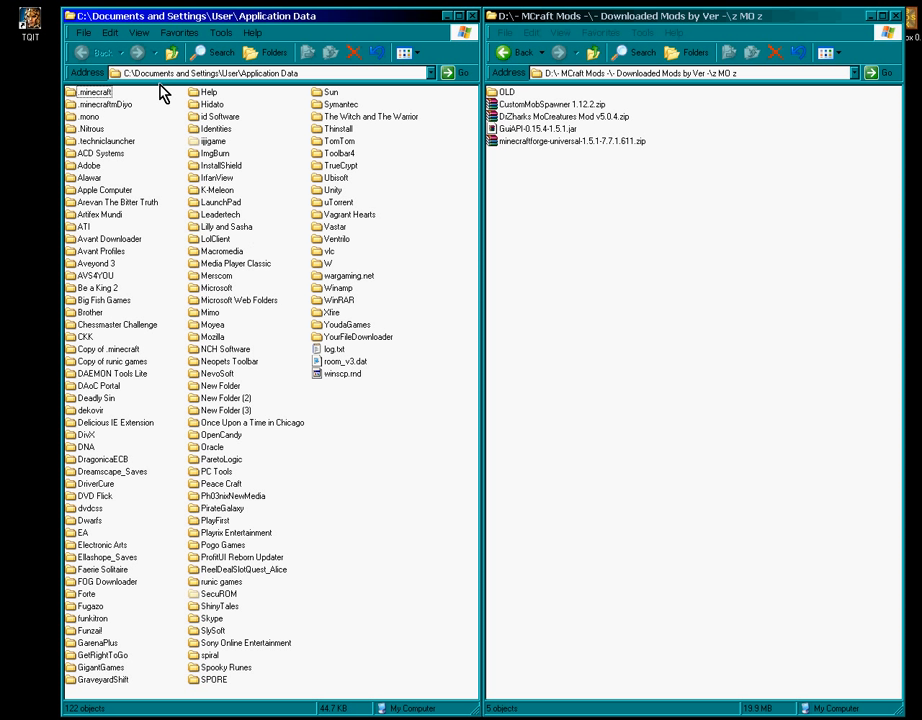
pyautogui.click(94, 92)
pyautogui.click(100, 104)
pyautogui.click(90, 117)
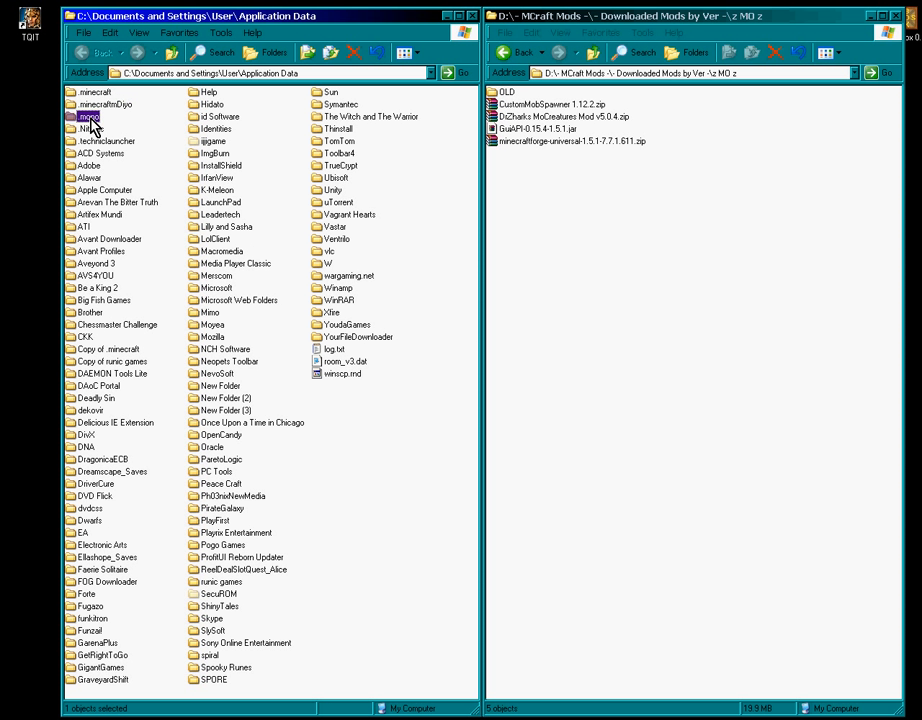
pyautogui.click(93, 93)
pyautogui.doubleClick(99, 96)
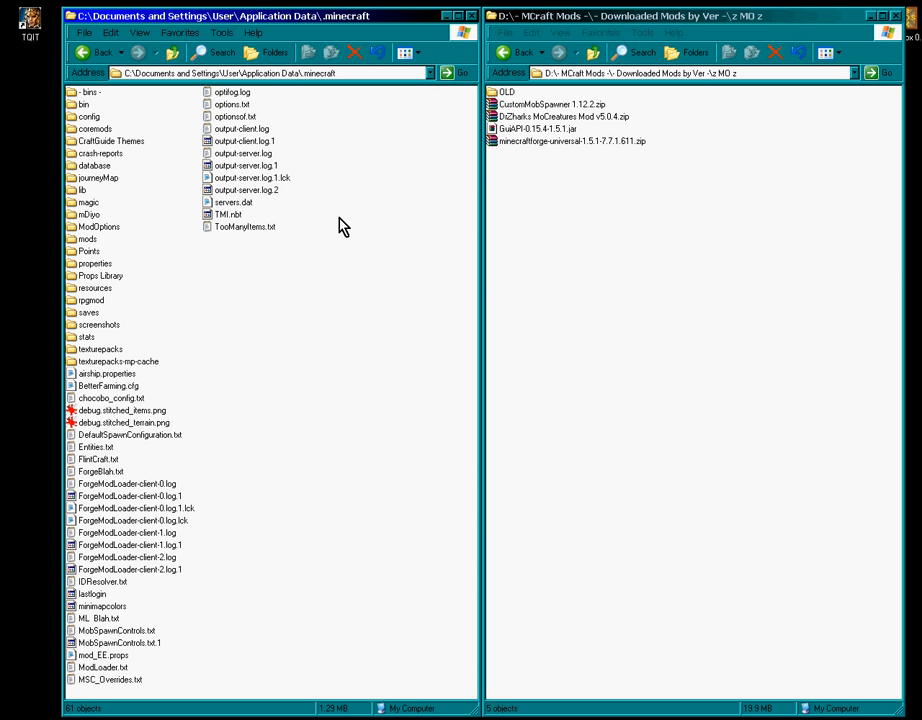
pyautogui.click(84, 107)
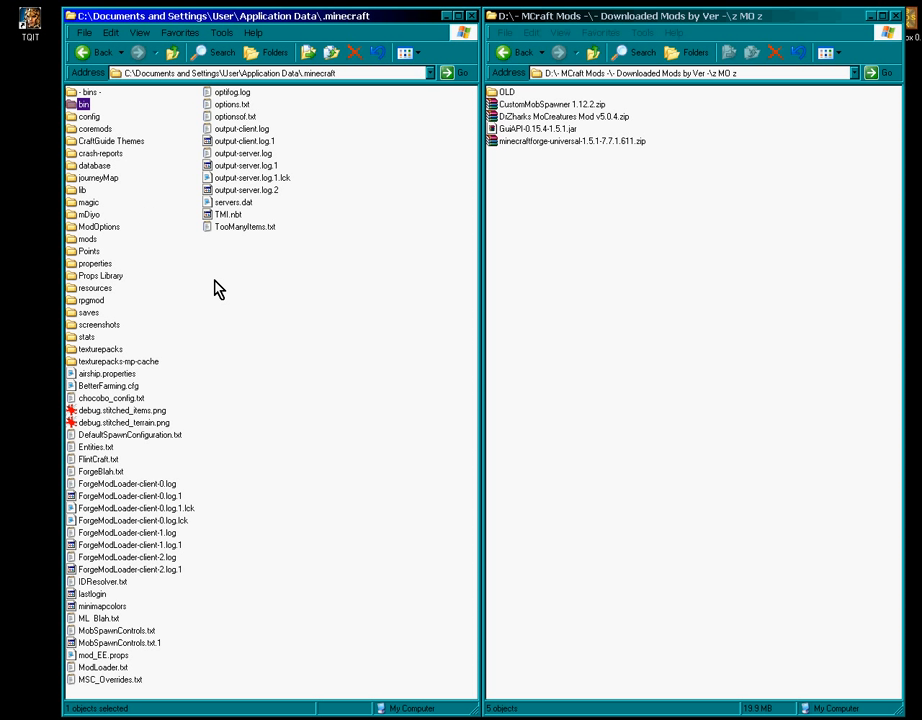
# - Point out the coremods and mods folders, then select the Forge 1.5.1-7.7.1.611 universal zip
pyautogui.click(170, 215)
pyautogui.click(95, 129)
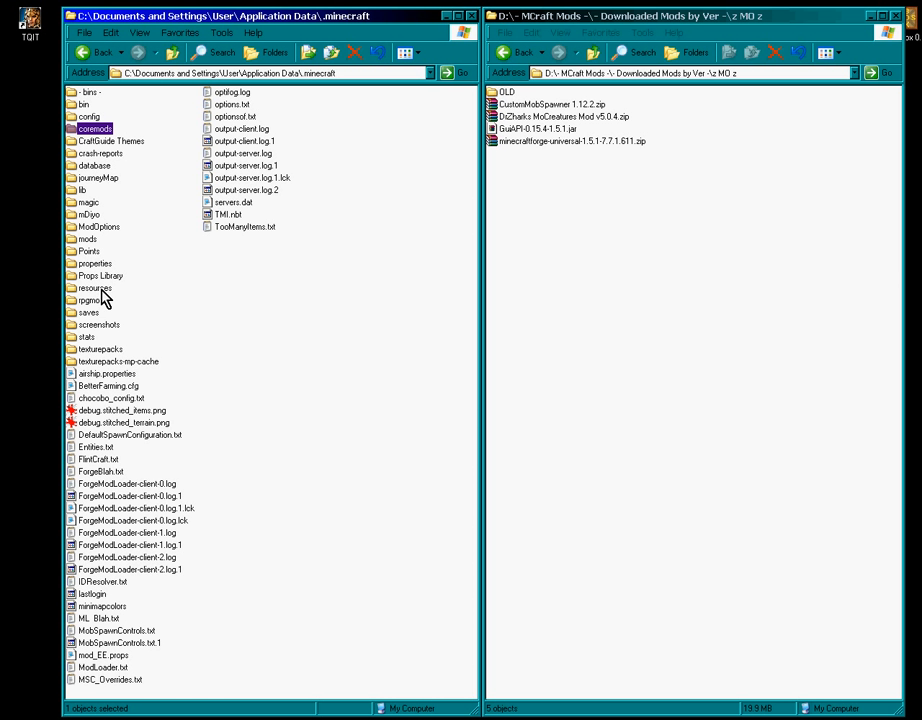
pyautogui.click(94, 240)
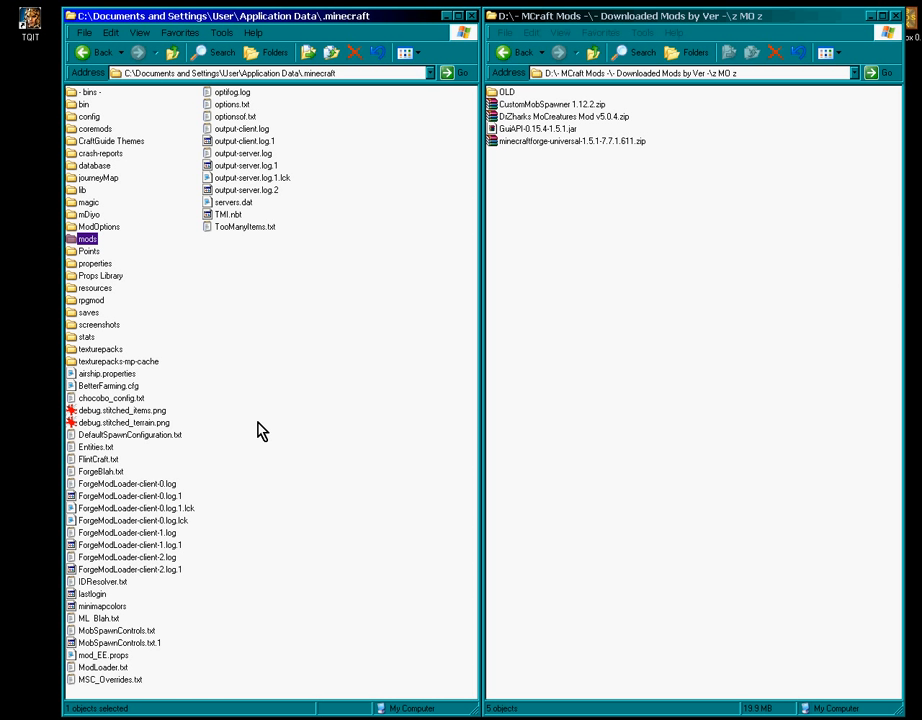
pyautogui.click(89, 131)
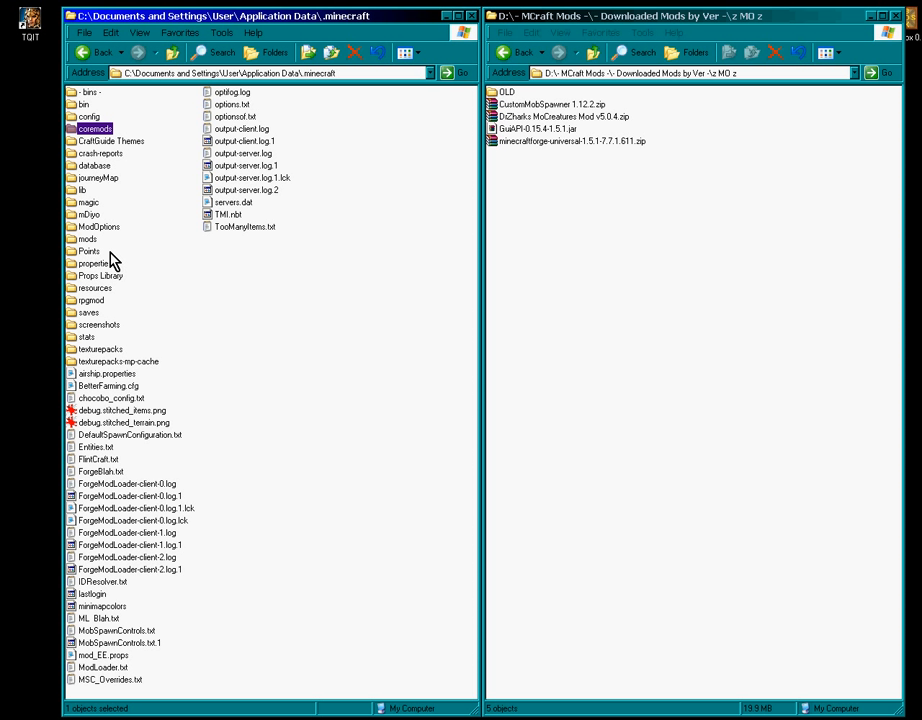
pyautogui.click(86, 240)
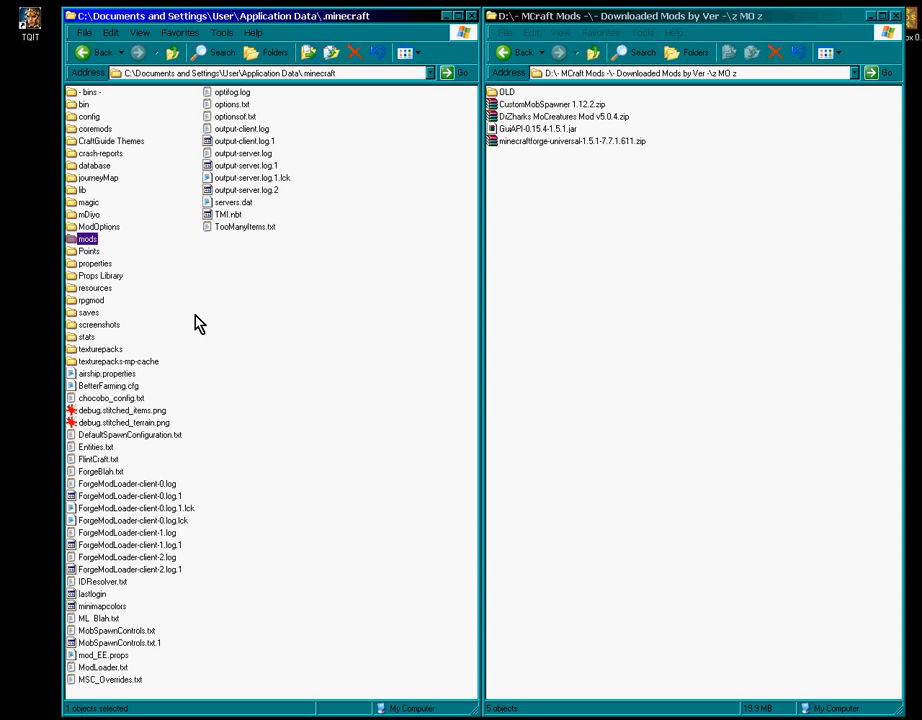
pyautogui.click(510, 143)
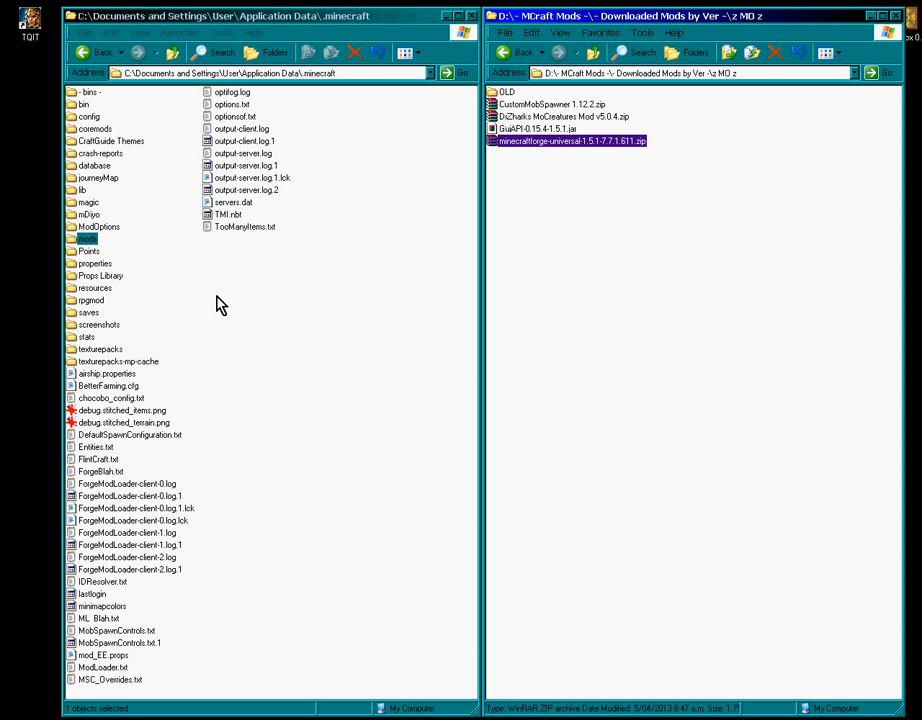
# - Open bin\minecraft.jar in WinRAR and delete its META-INF folder
pyautogui.doubleClick(82, 105)
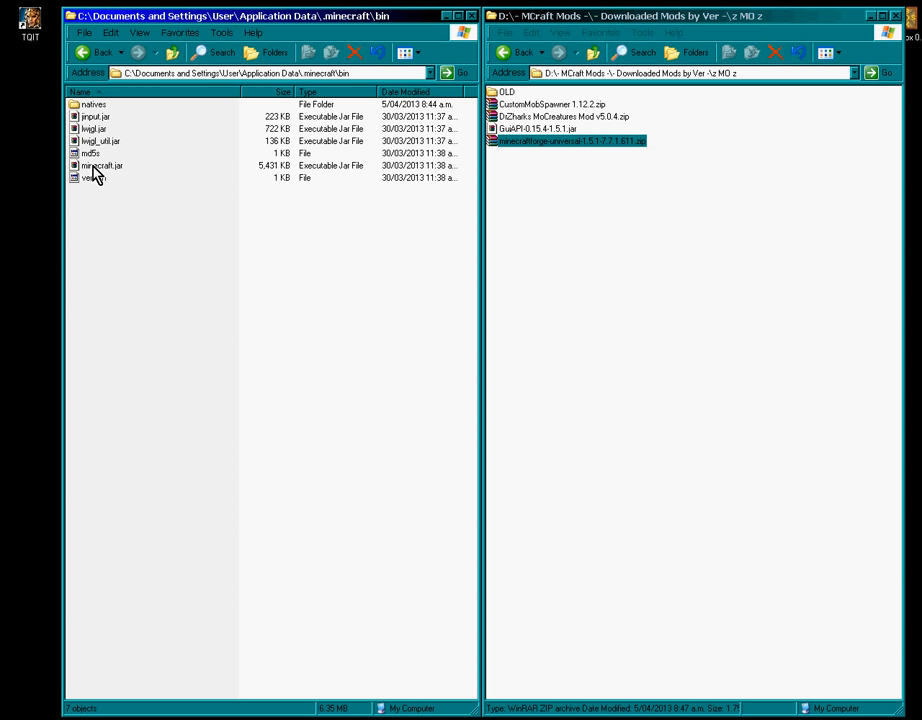
pyautogui.click(95, 168)
pyautogui.doubleClick(95, 170)
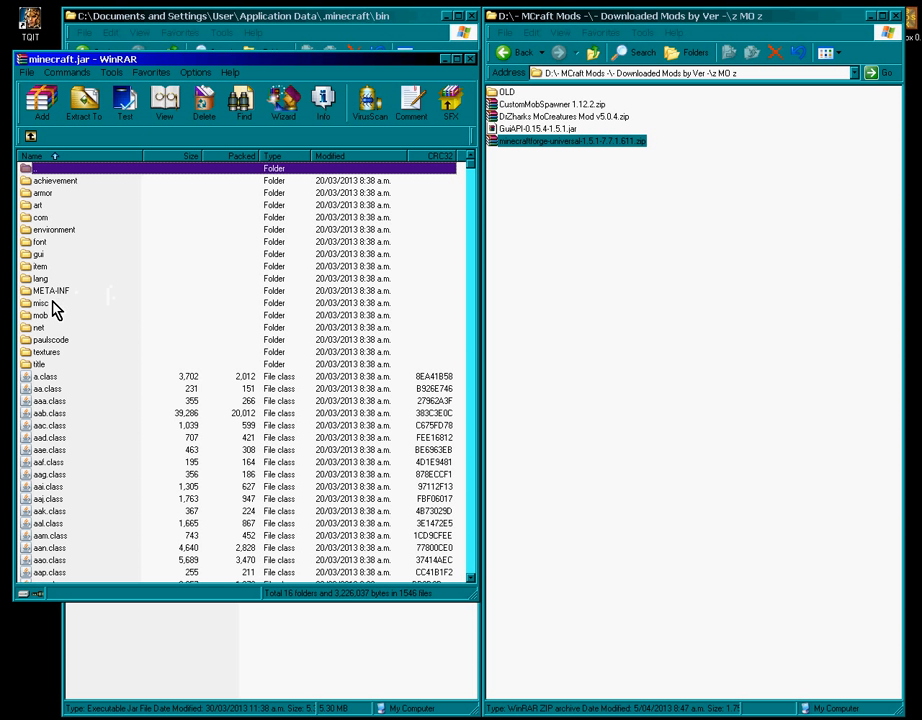
pyautogui.click(47, 300)
pyautogui.rightClick(47, 300)
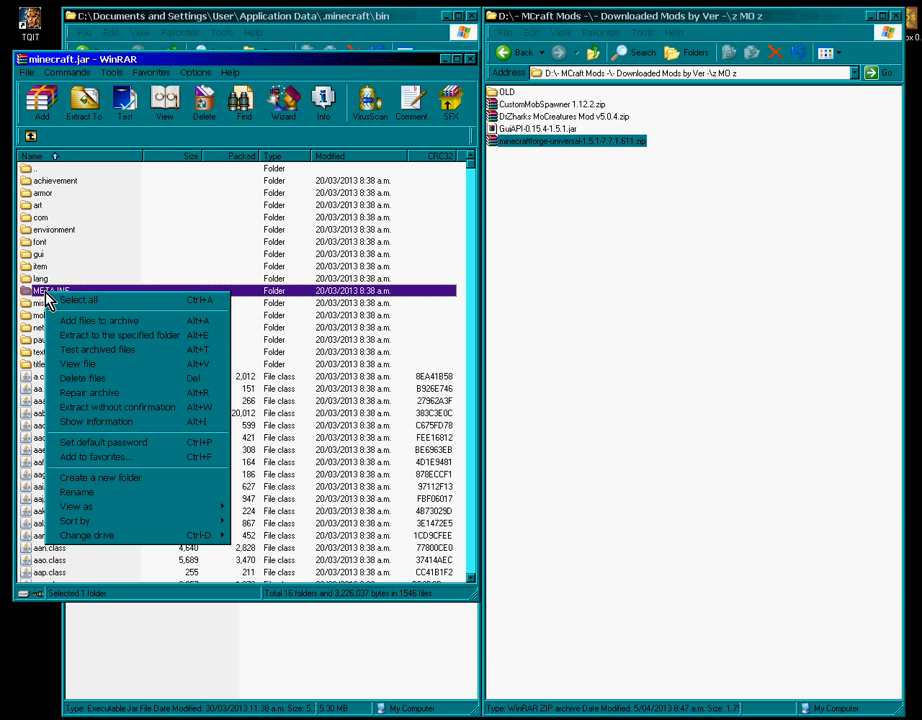
pyautogui.click(90, 378)
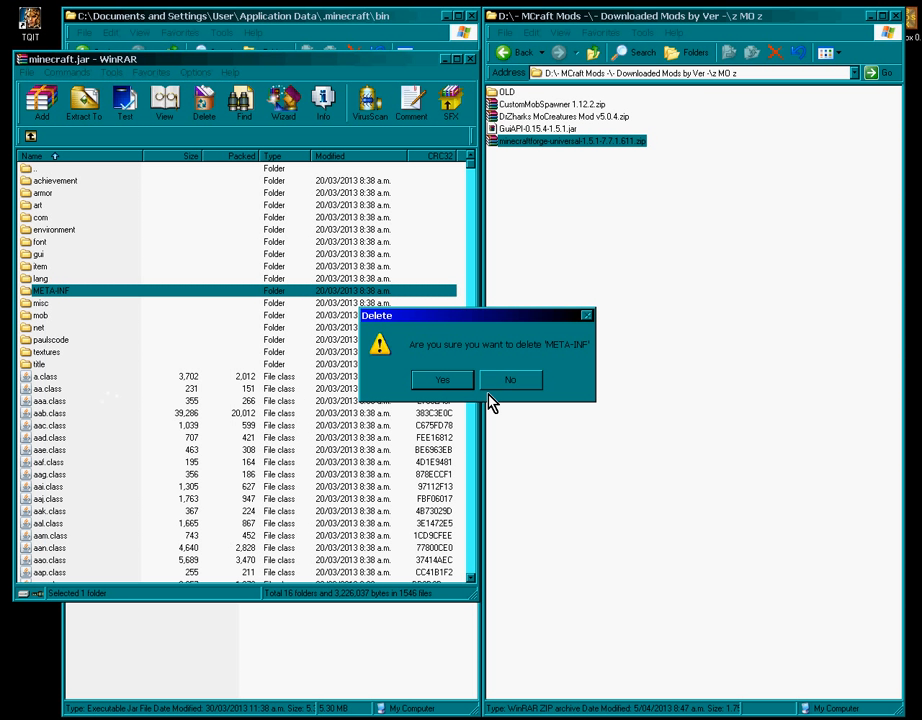
pyautogui.click(442, 380)
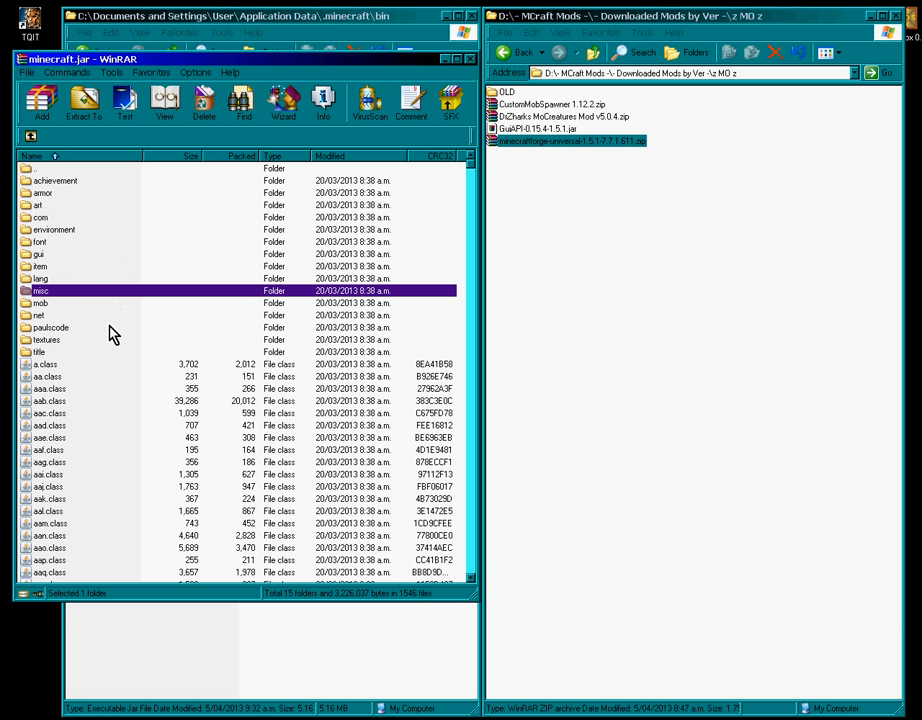
# - Copy all files from the Forge universal zip into minecraft.jar, growing it to 6,350 KB
pyautogui.doubleClick(547, 150)
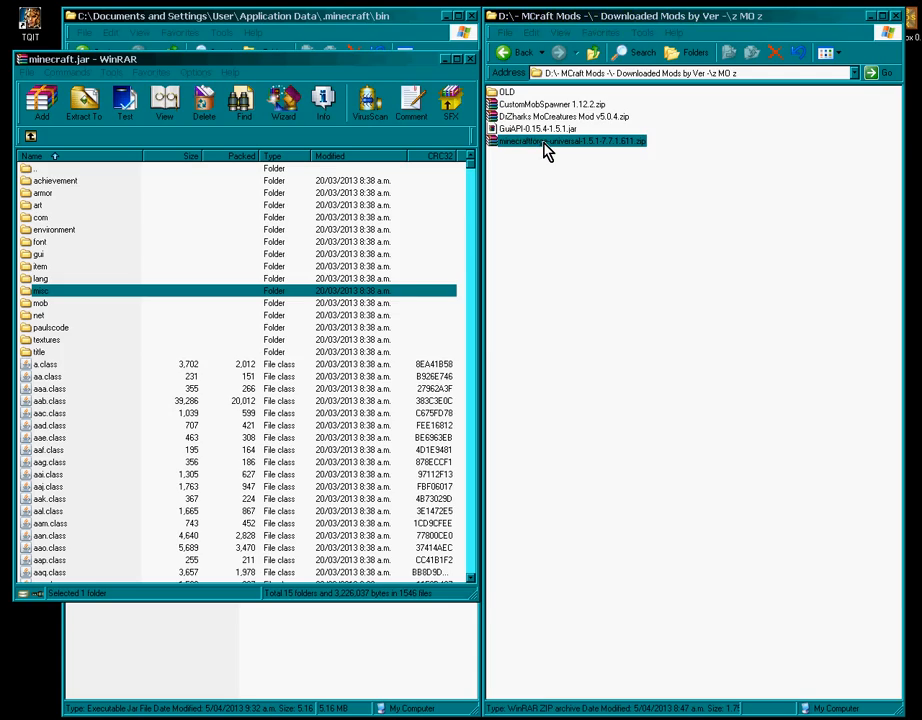
pyautogui.moveTo(284, 62); pyautogui.dragTo(754, 66)
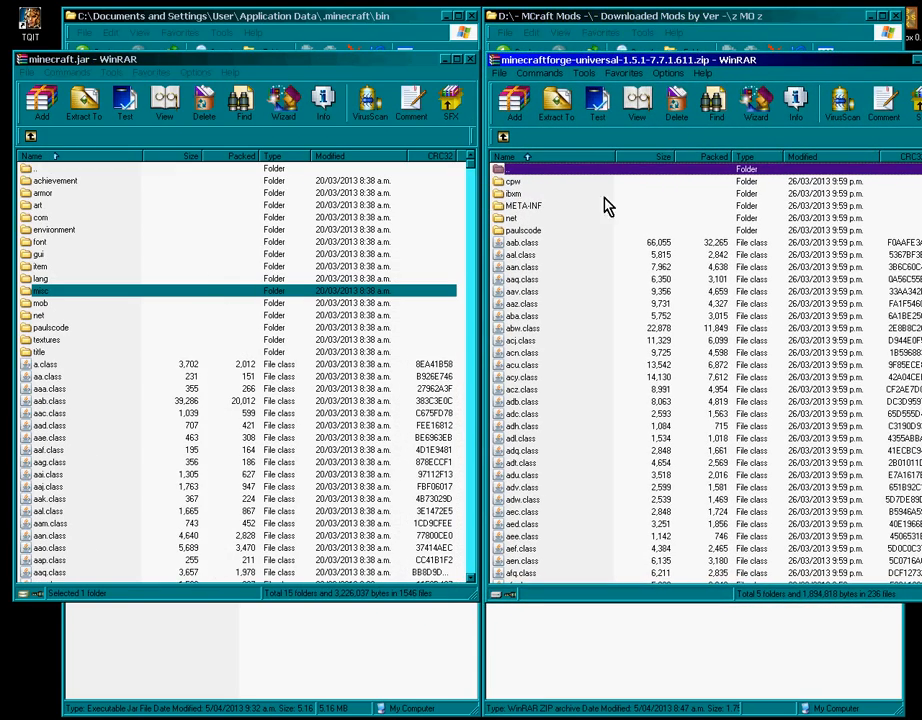
pyautogui.click(519, 205)
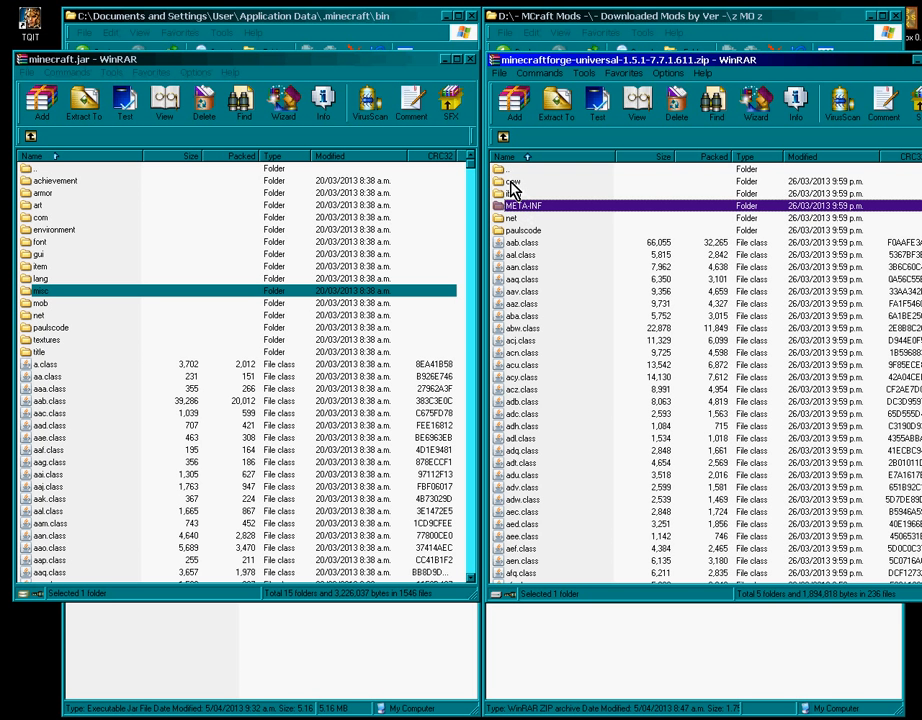
pyautogui.click(511, 182)
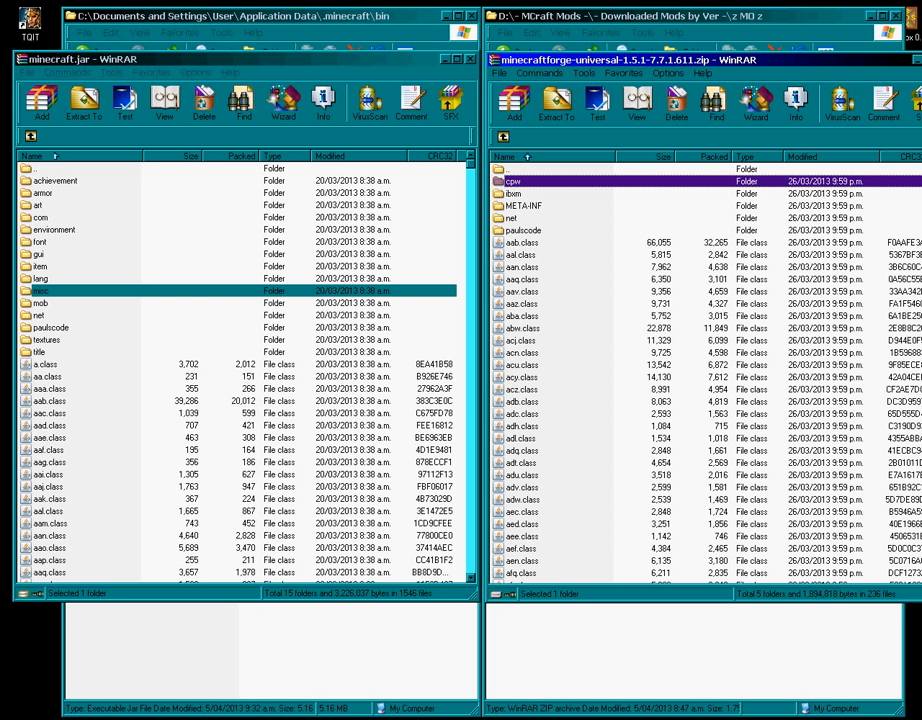
pyautogui.scroll(-20, 700, 380)
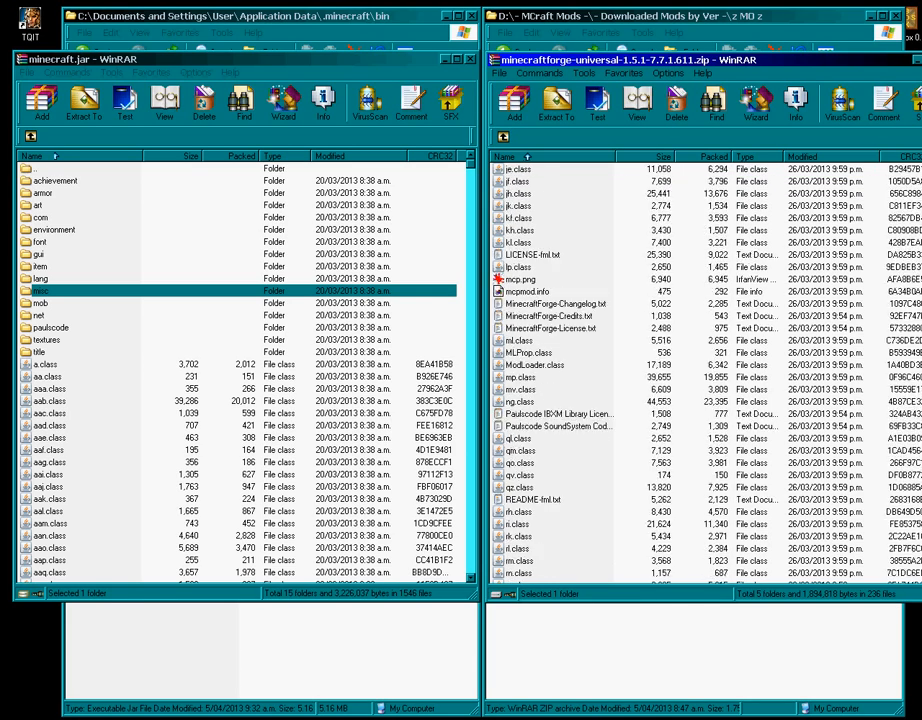
pyautogui.hotkey('ctrl', 'a')
pyautogui.moveTo(533, 240); pyautogui.dragTo(107, 480)
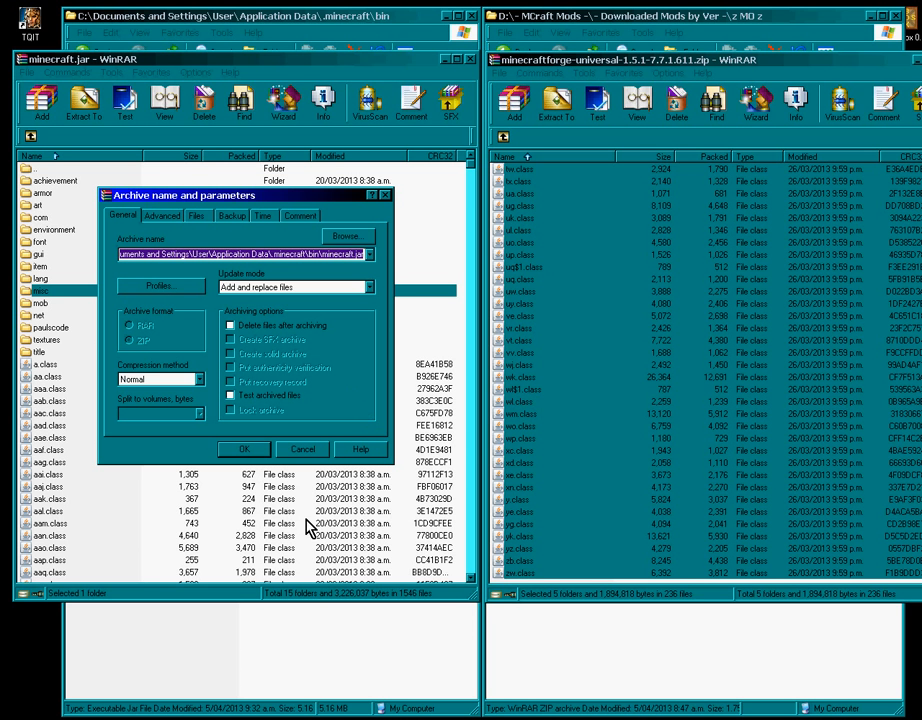
pyautogui.click(243, 449)
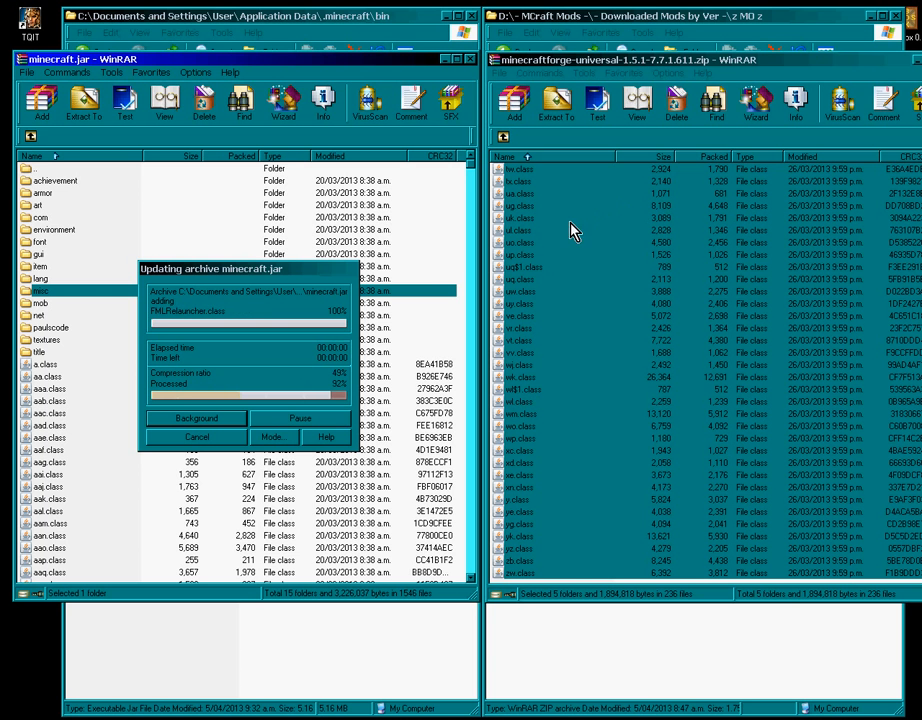
pyautogui.click(470, 59)
# - Close WinRAR and copy GuiAPI-0.15.4-1.5.1.jar into the .minecraft coremods folder
pyautogui.press('Escape')
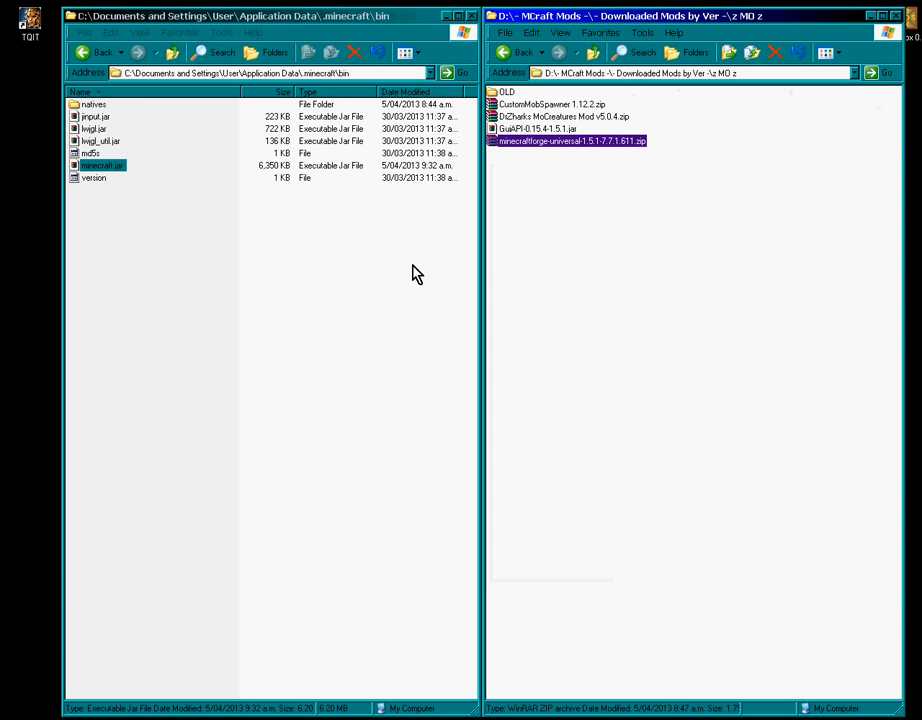
pyautogui.click(172, 52)
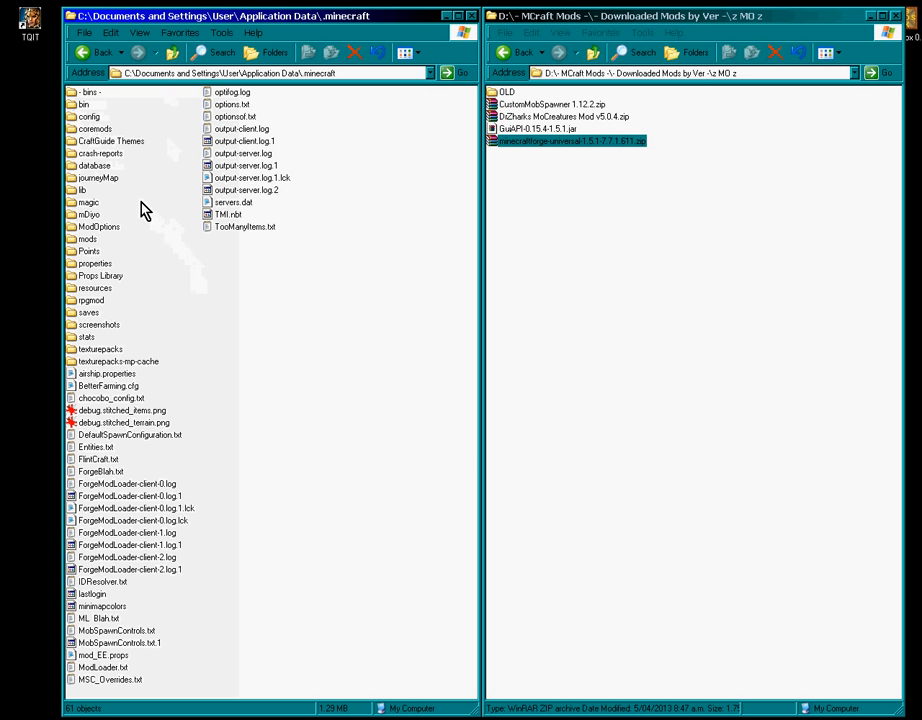
pyautogui.click(93, 130)
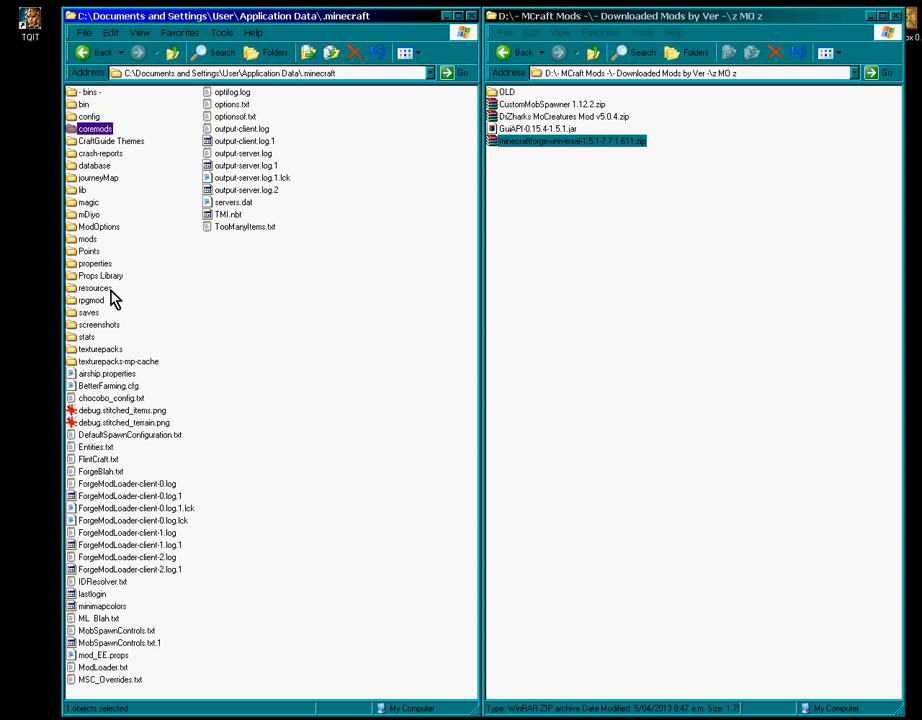
pyautogui.click(88, 240)
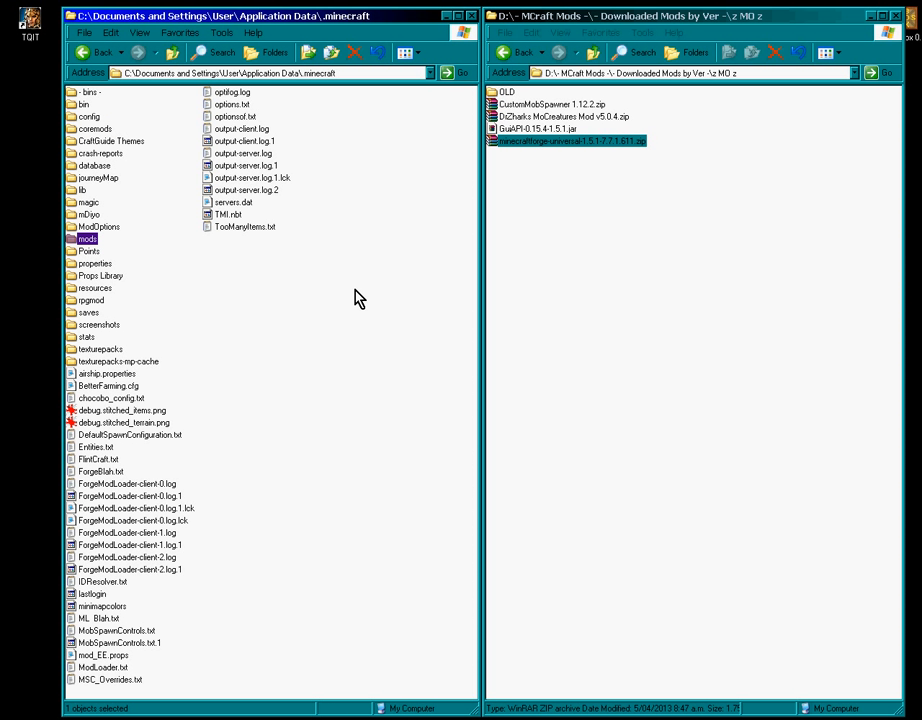
pyautogui.doubleClick(79, 105)
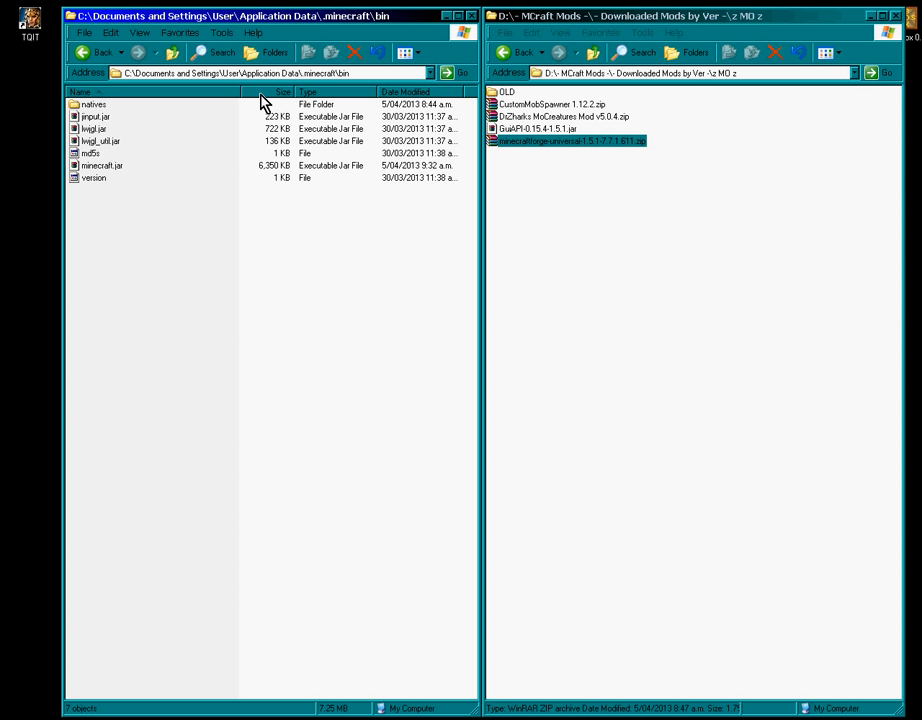
pyautogui.click(174, 54)
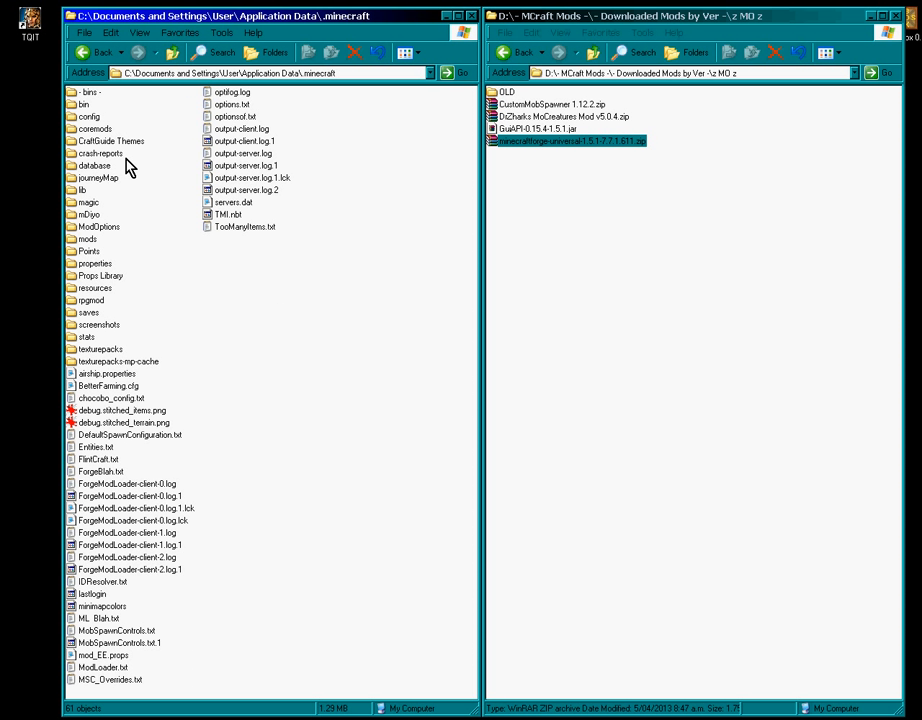
pyautogui.doubleClick(94, 129)
pyautogui.moveTo(530, 128); pyautogui.dragTo(152, 136)
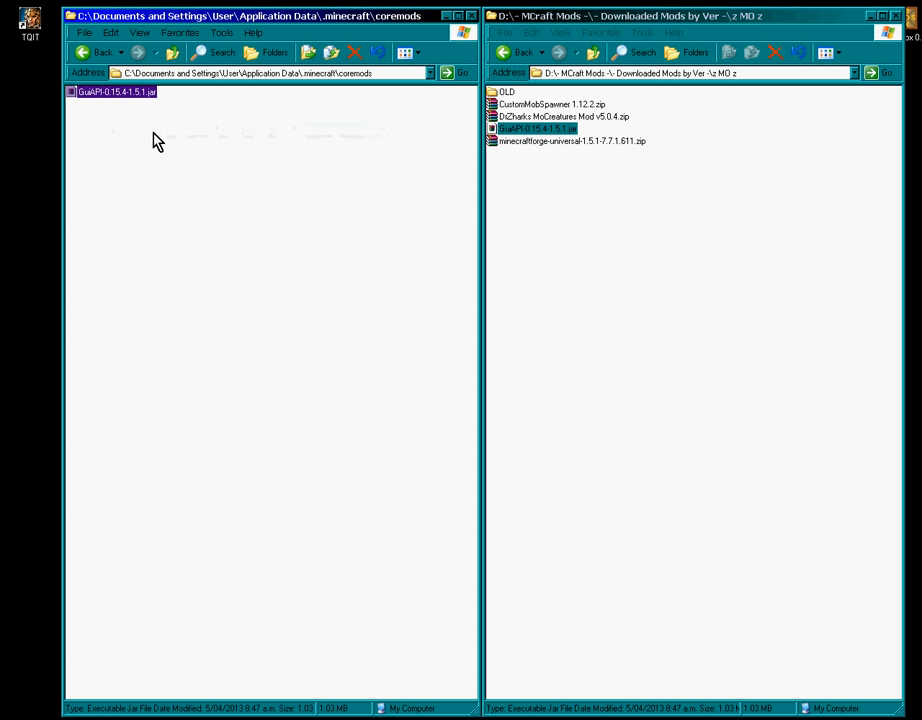
pyautogui.click(190, 193)
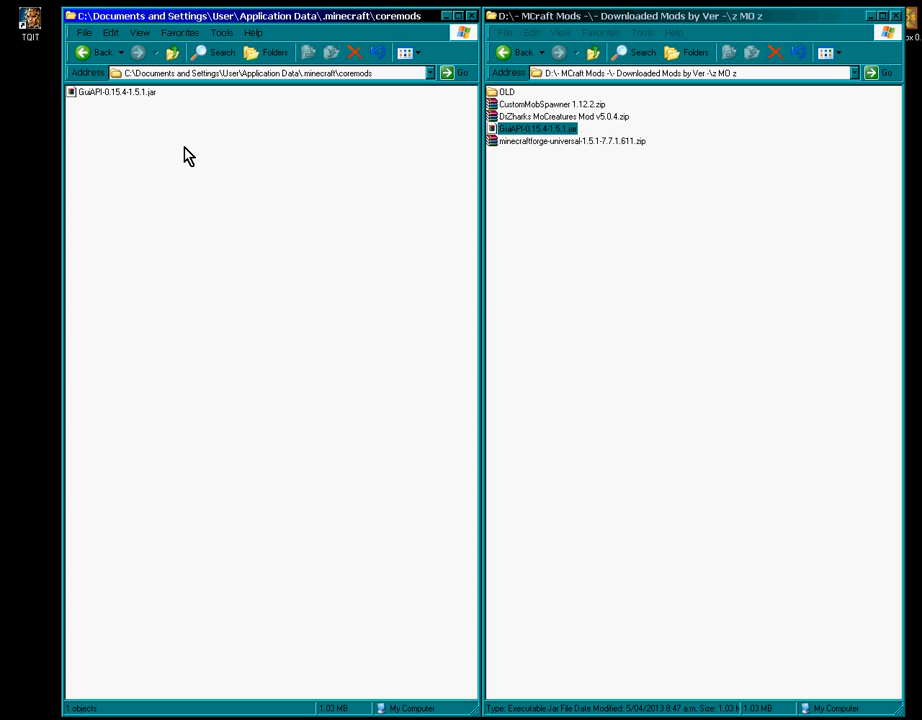
pyautogui.click(171, 58)
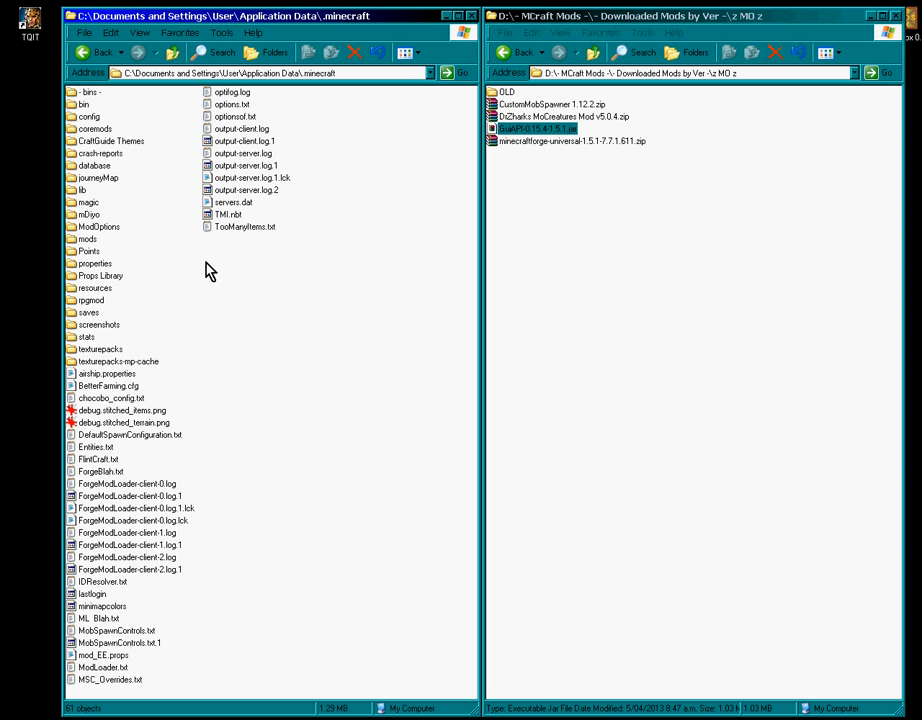
# - Copy the CustomMobSpawner and DiZharks MoCreatures zips into the mods folder
pyautogui.doubleClick(87, 240)
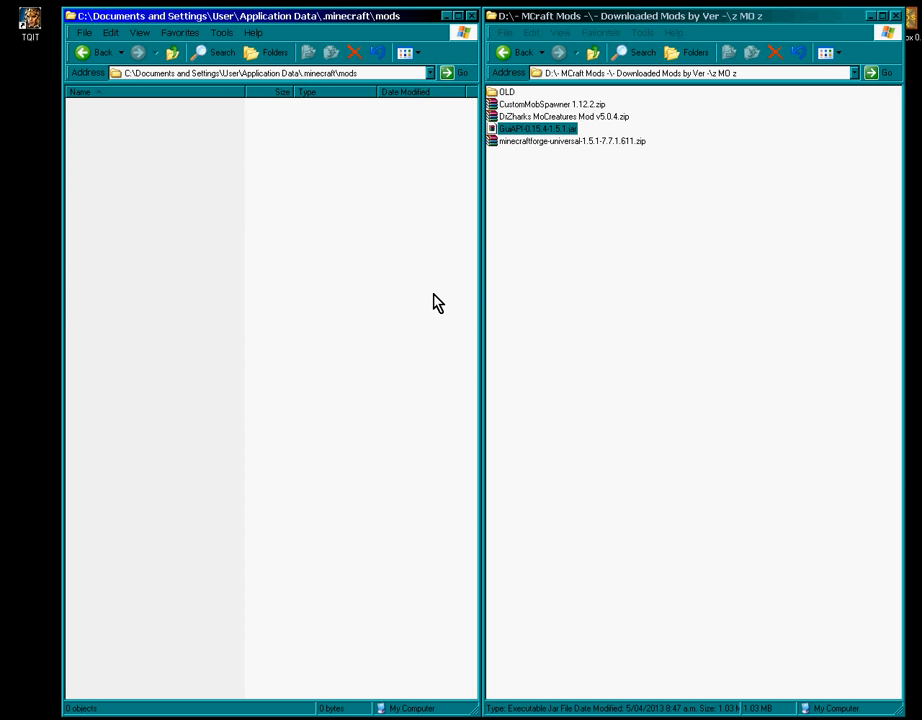
pyautogui.click(541, 105)
pyautogui.keyDown('shift'); pyautogui.click(540, 117); pyautogui.keyUp('shift')
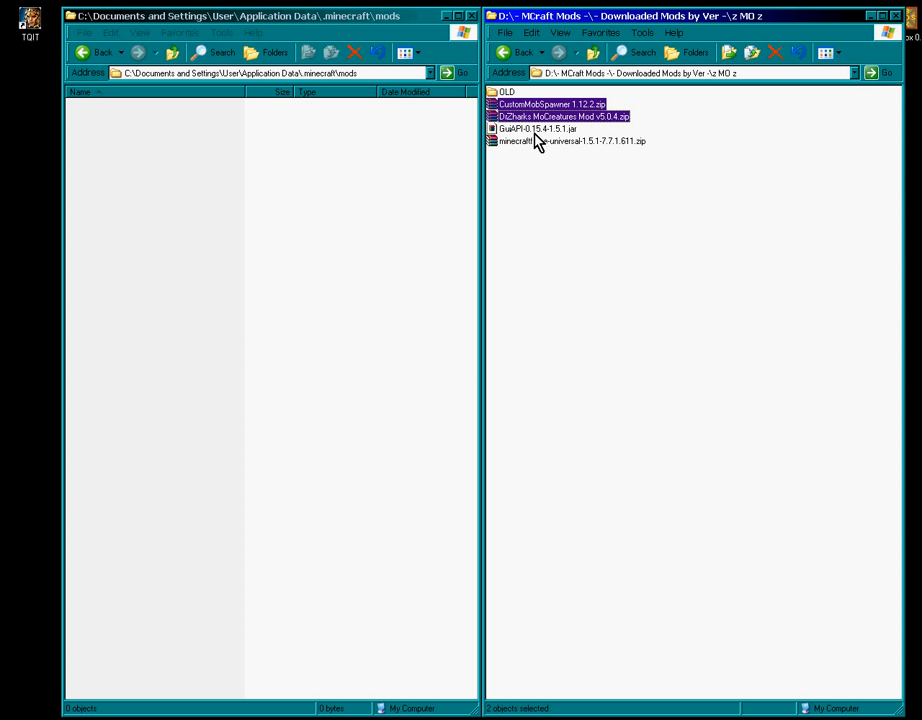
pyautogui.moveTo(543, 110); pyautogui.dragTo(165, 148)
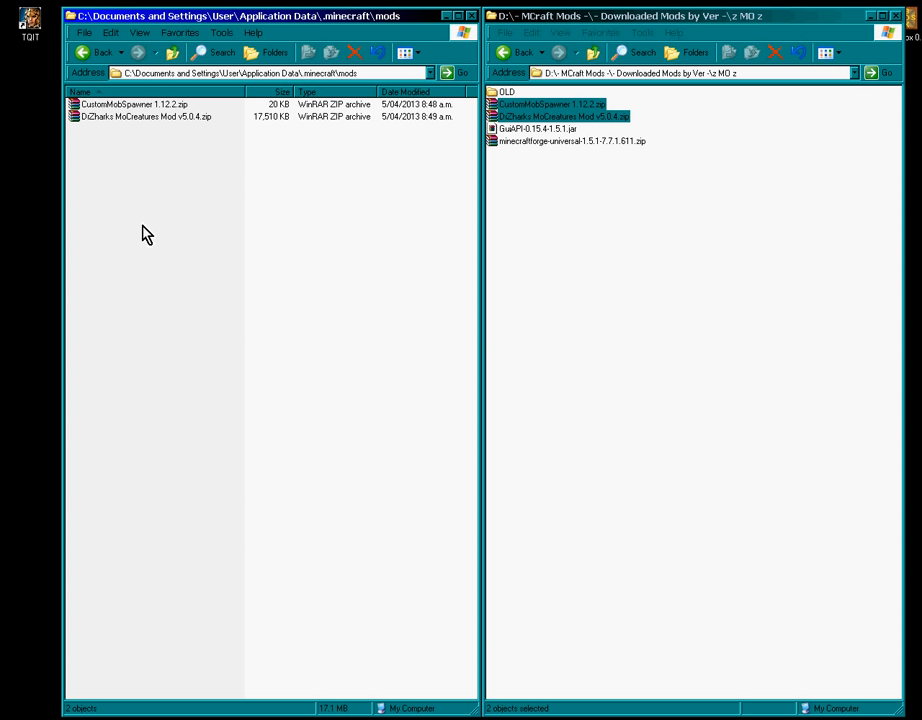
# - Back in the .minecraft folder, move the Minecraft Launcher window toward the upper left
pyautogui.click(174, 56)
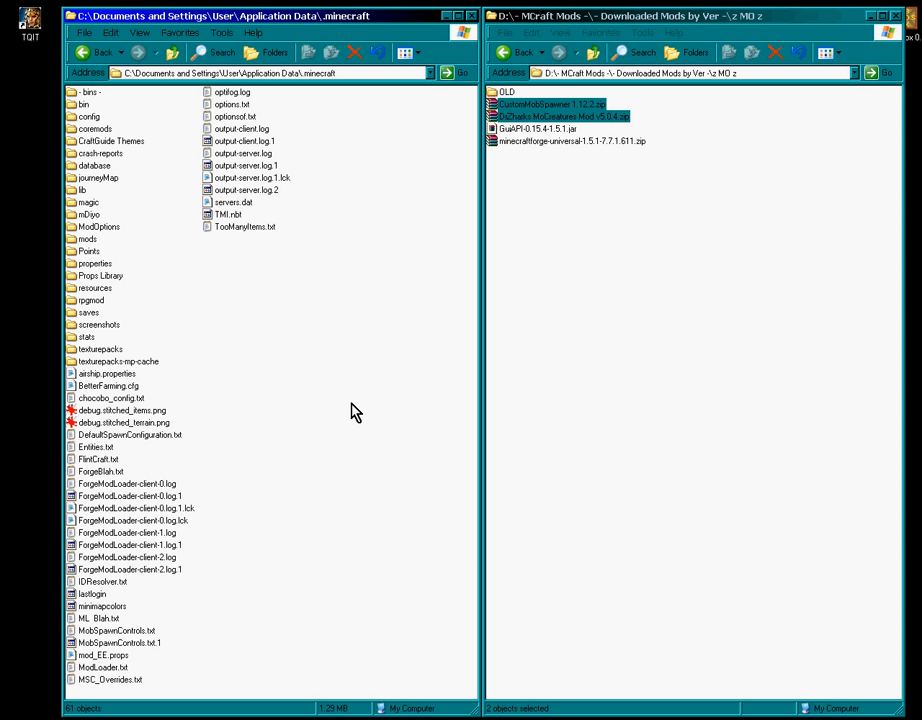
pyautogui.click(590, 298)
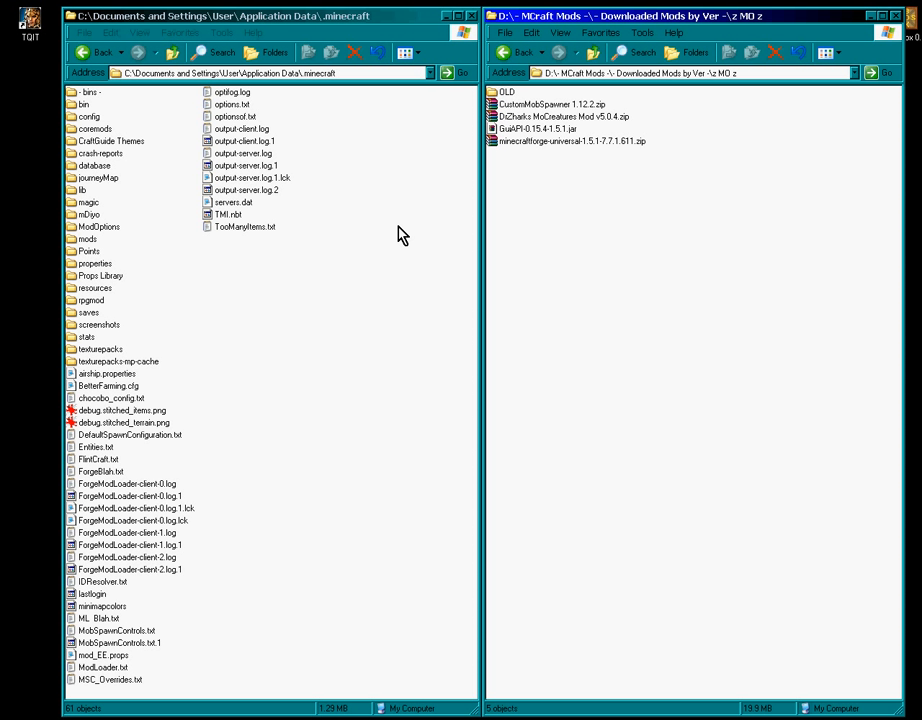
pyautogui.click(348, 320)
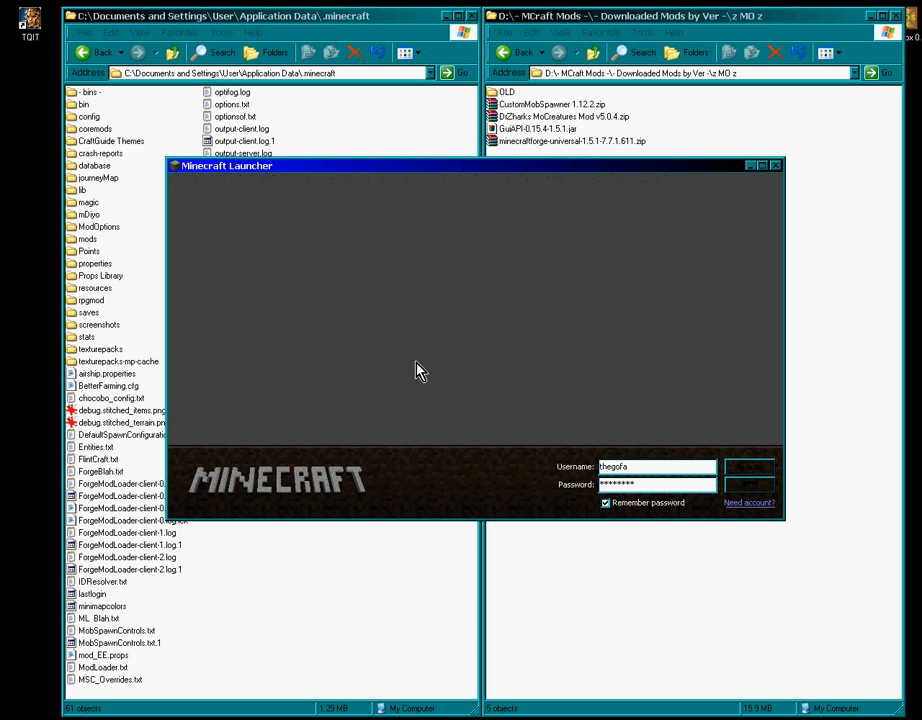
pyautogui.moveTo(469, 173); pyautogui.dragTo(336, 34)
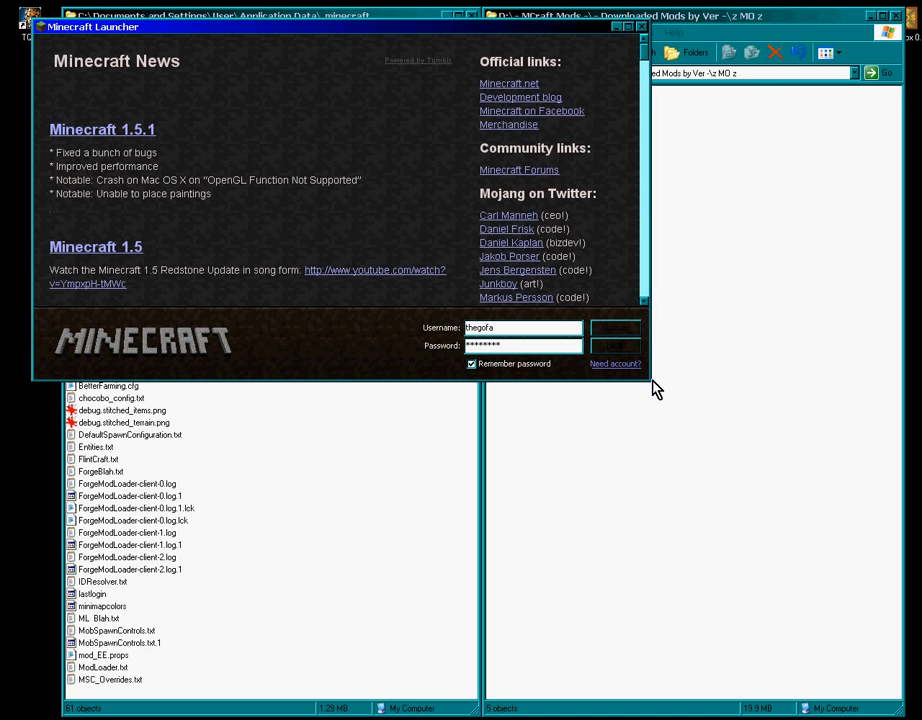
# - Enlarge the launcher window and log in to start Minecraft 1.5.1 with Forge
pyautogui.moveTo(655, 390); pyautogui.dragTo(868, 658)
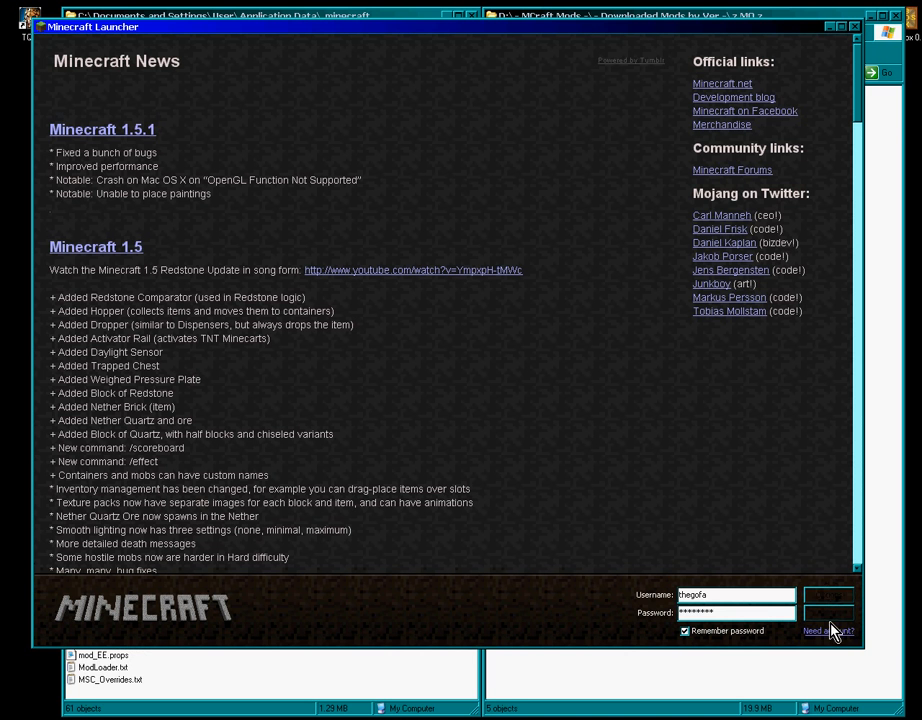
pyautogui.click(835, 619)
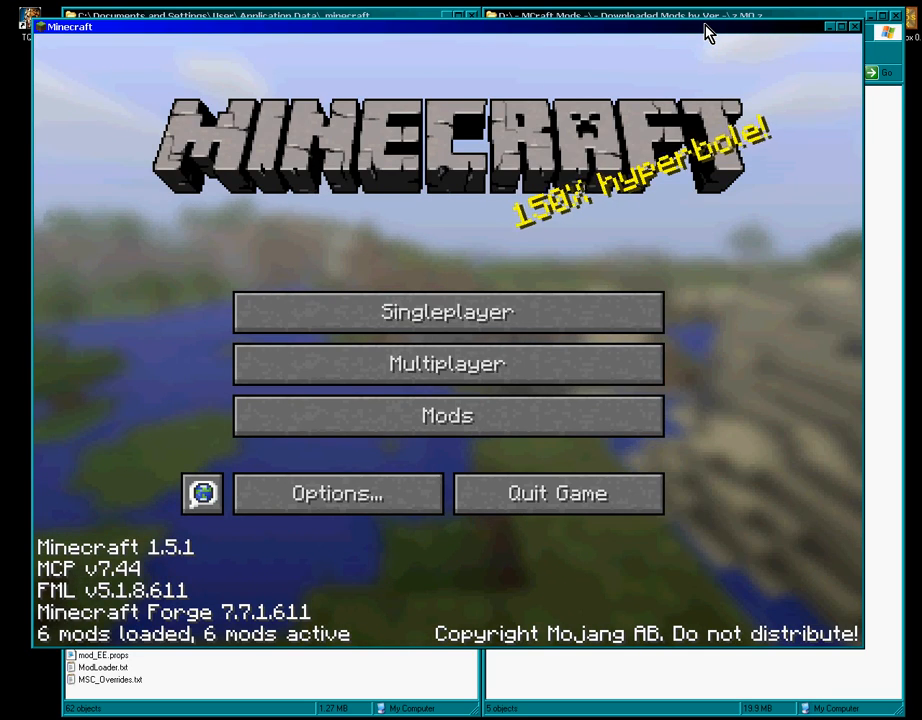
# - Check the Mod List for GuiAPI, CustomSpawner and Mo'Creatures, then enlarge the game window
pyautogui.moveTo(705, 33); pyautogui.dragTo(729, 51)
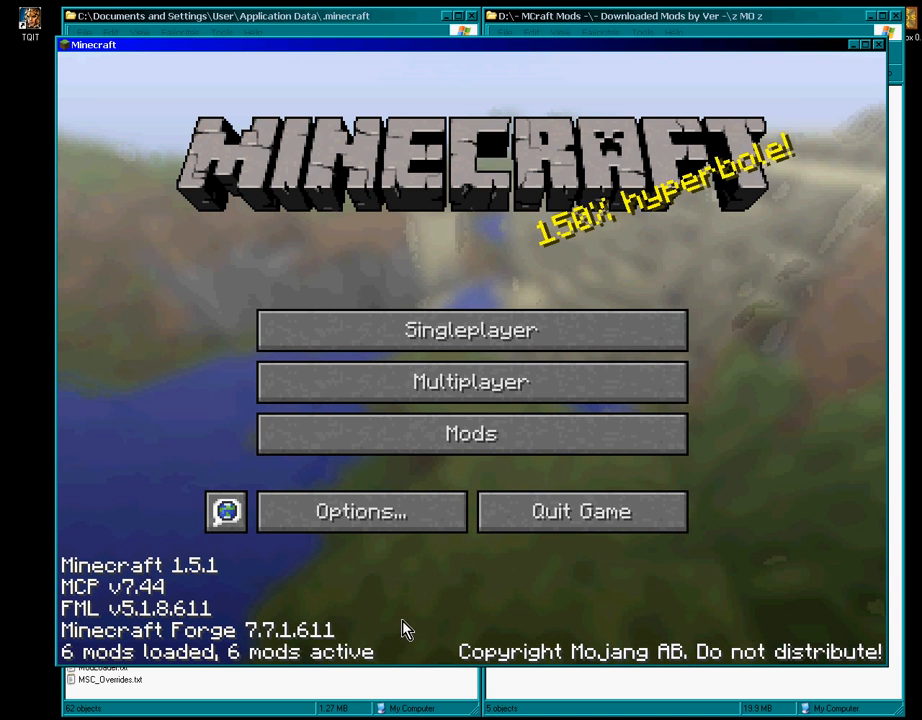
pyautogui.click(471, 445)
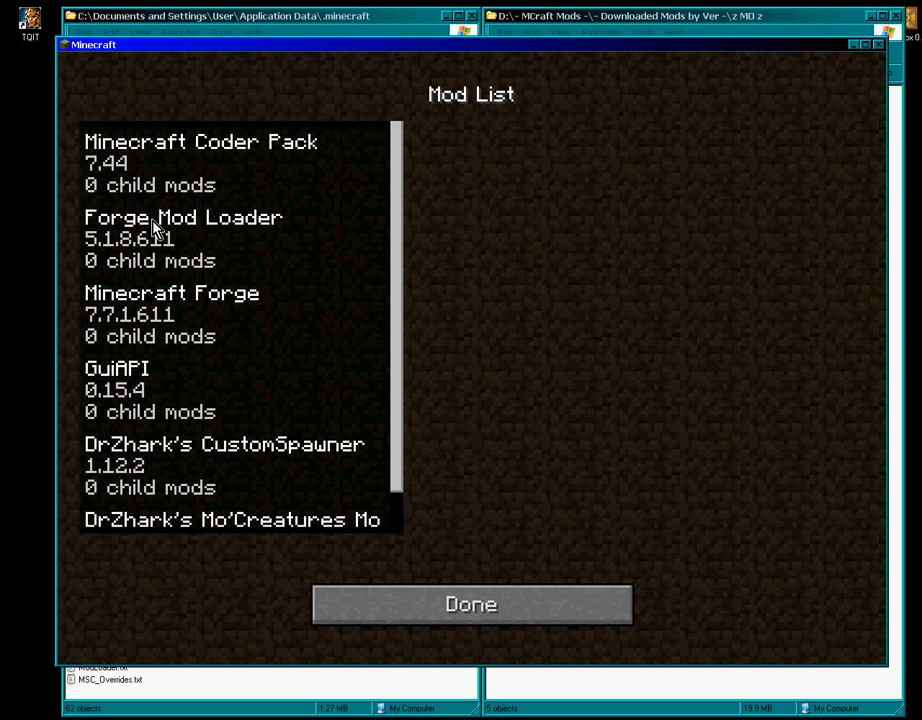
pyautogui.moveTo(407, 500); pyautogui.dragTo(469, 570)
pyautogui.click(471, 605)
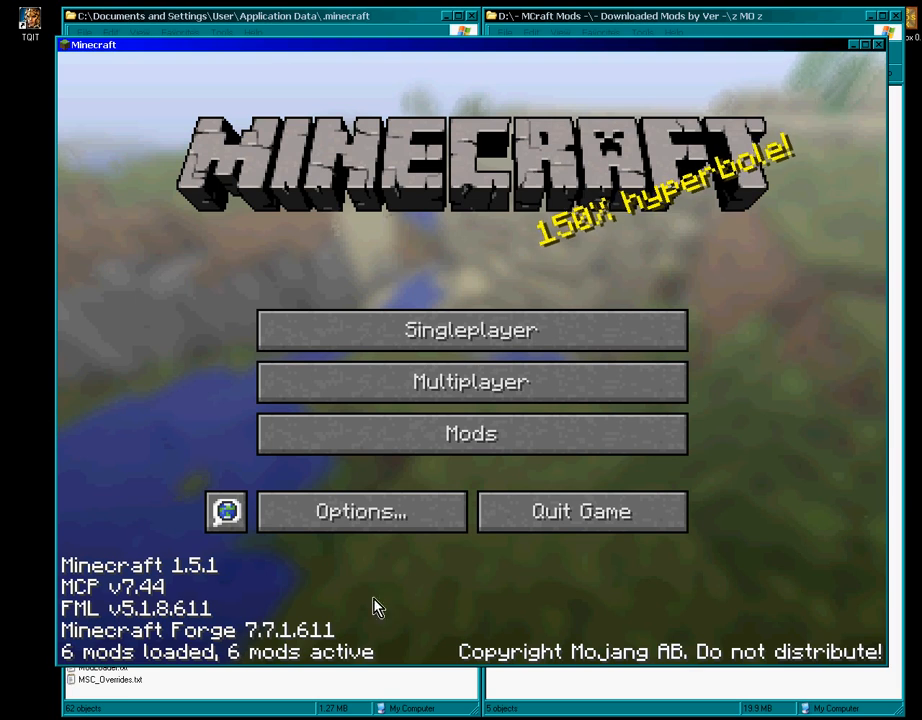
pyautogui.moveTo(57, 663); pyautogui.dragTo(30, 706)
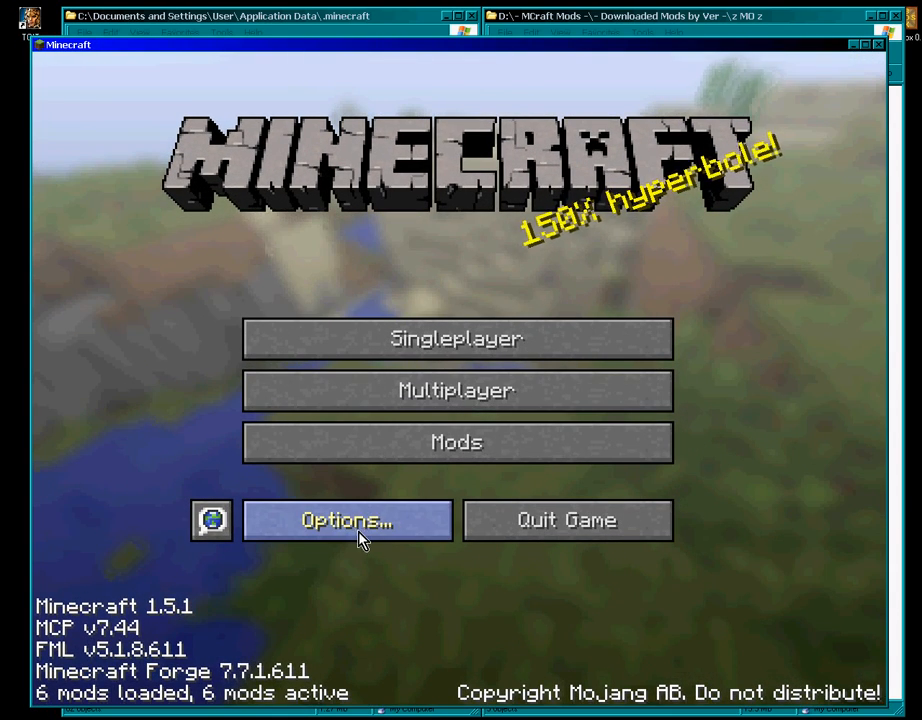
# - Go through Options and Global Mod Options to Mo'Creatures Creature Frequencies
pyautogui.click(360, 528)
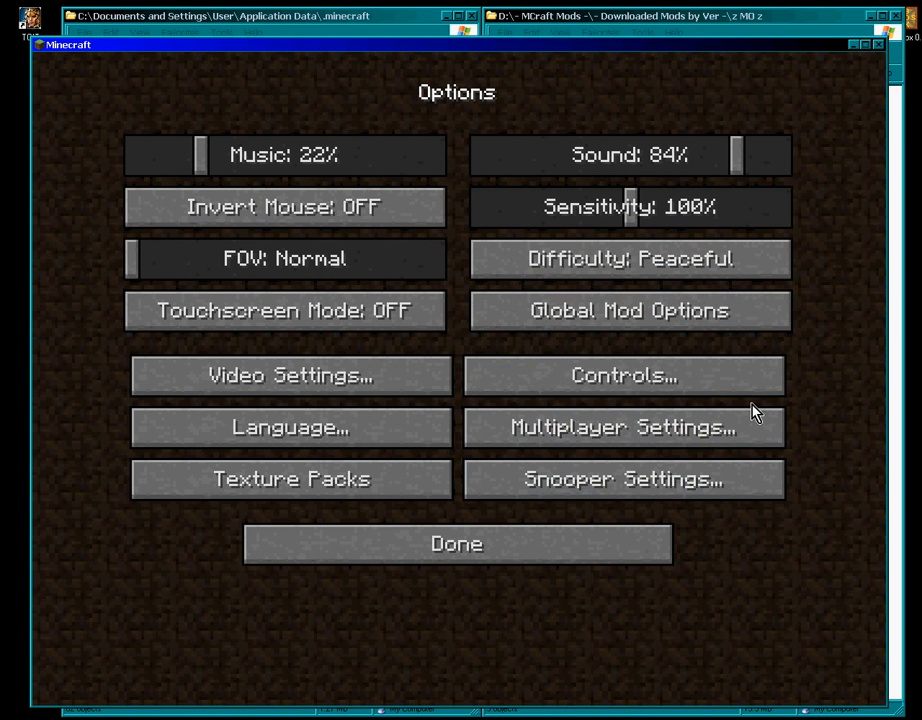
pyautogui.click(663, 316)
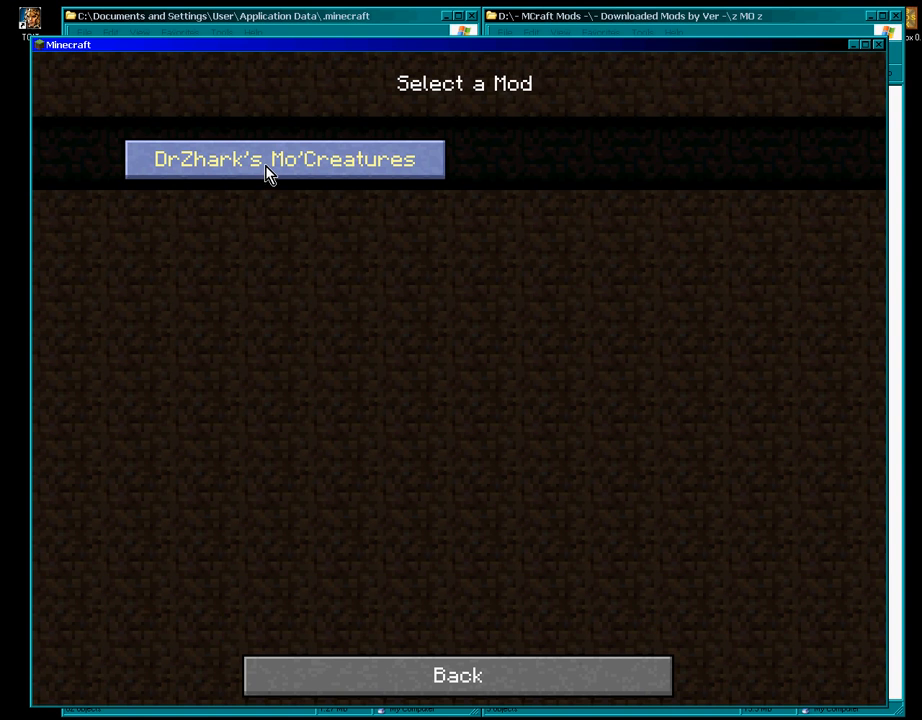
pyautogui.click(268, 174)
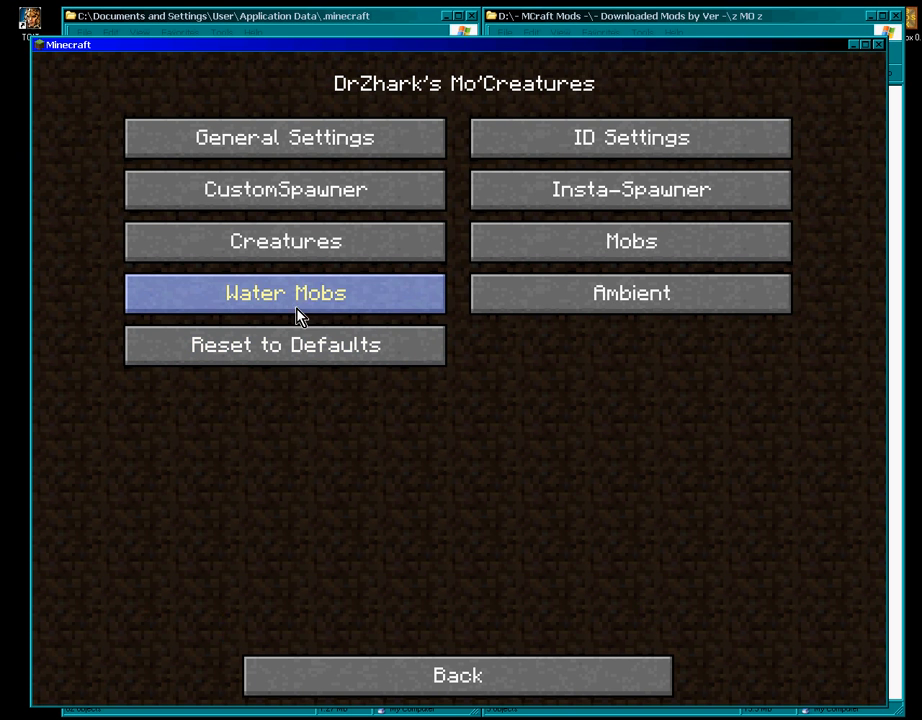
pyautogui.click(299, 243)
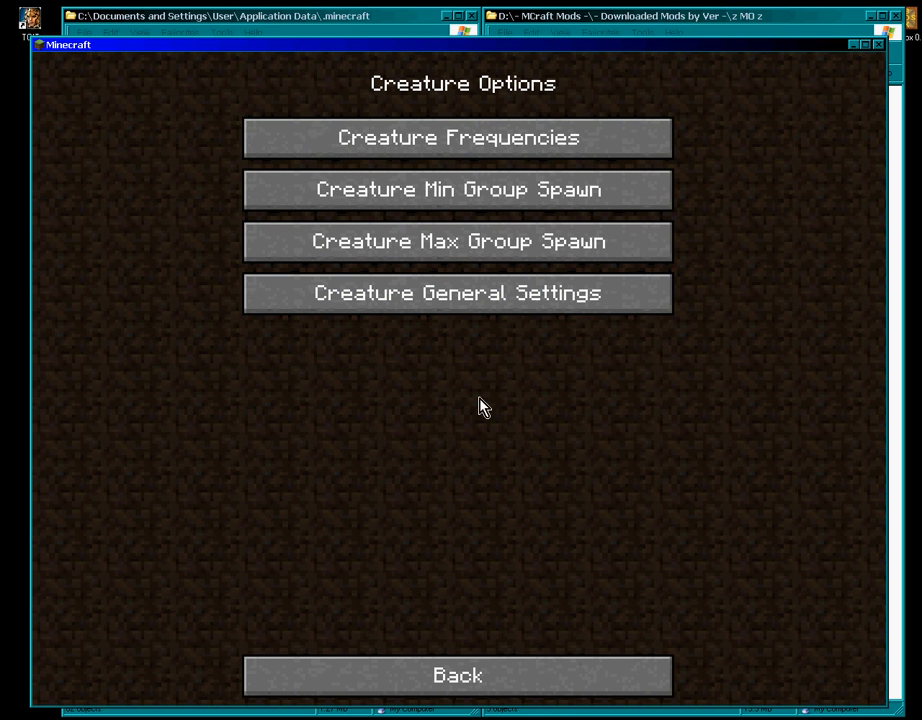
pyautogui.click(491, 147)
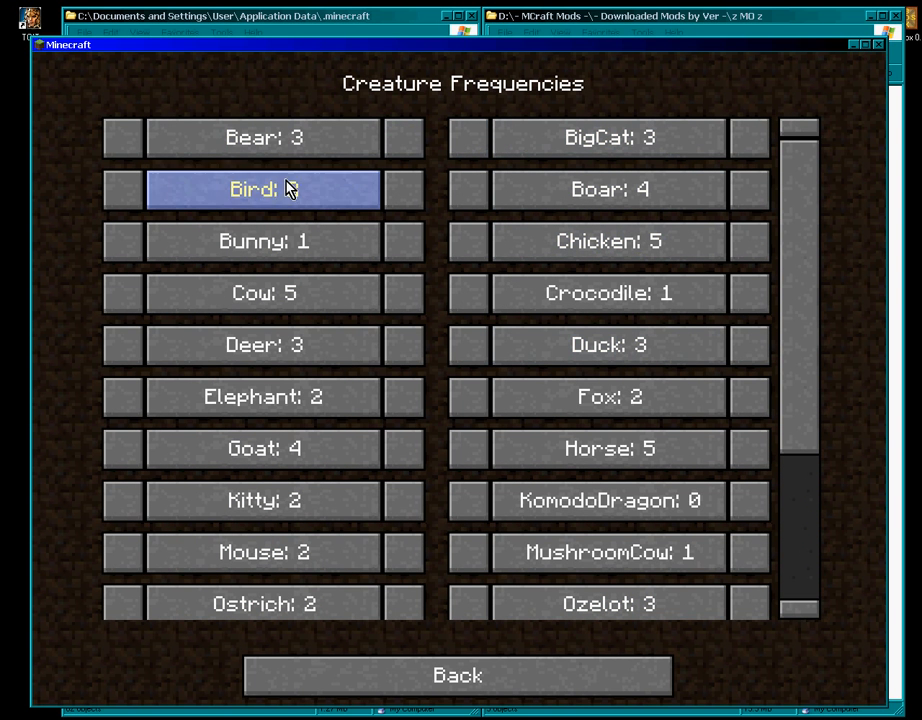
# - Set the Bear spawn frequency to 2 and return to Creature Options
pyautogui.click(122, 138)
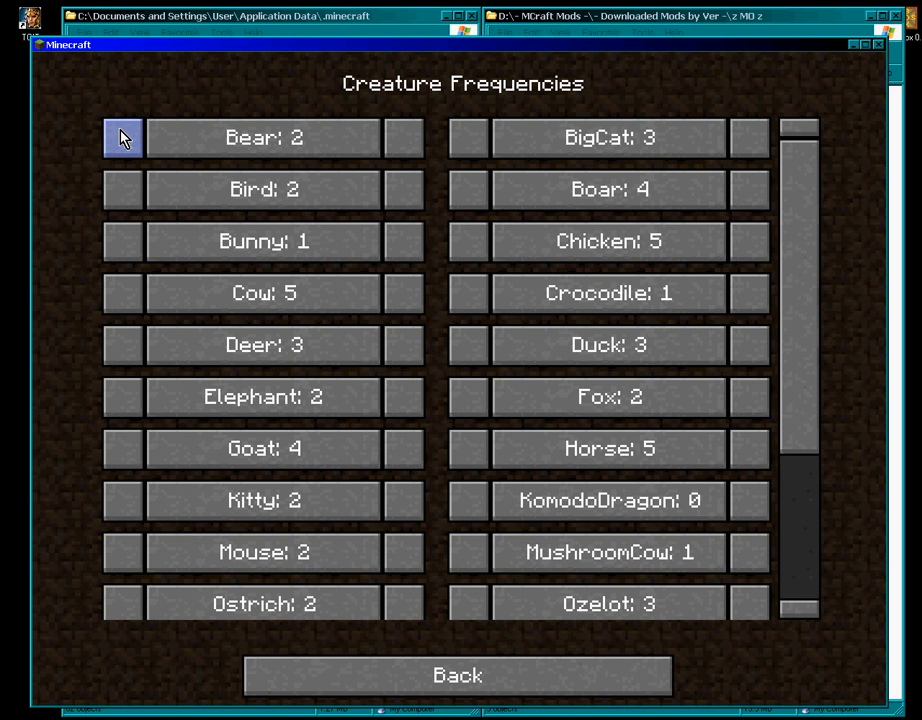
pyautogui.click(405, 141)
pyautogui.click(405, 141)
pyautogui.click(407, 142)
pyautogui.click(407, 142)
pyautogui.click(407, 142)
pyautogui.click(407, 142)
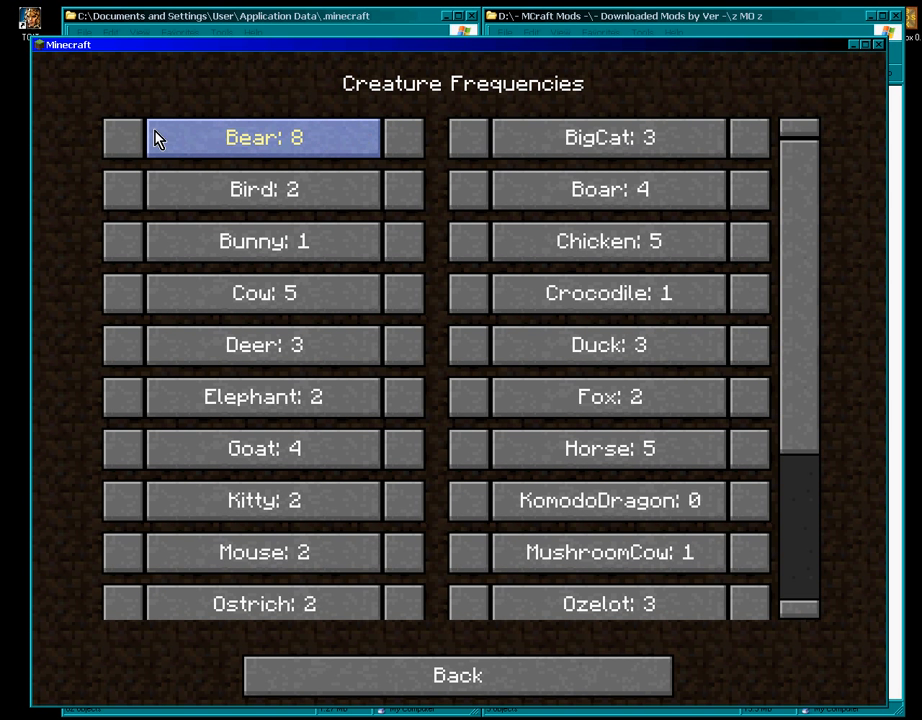
pyautogui.click(121, 150)
pyautogui.click(120, 148)
pyautogui.click(119, 145)
pyautogui.click(119, 145)
pyautogui.click(119, 145)
pyautogui.click(119, 145)
pyautogui.click(119, 145)
pyautogui.click(118, 146)
pyautogui.click(409, 148)
pyautogui.click(409, 147)
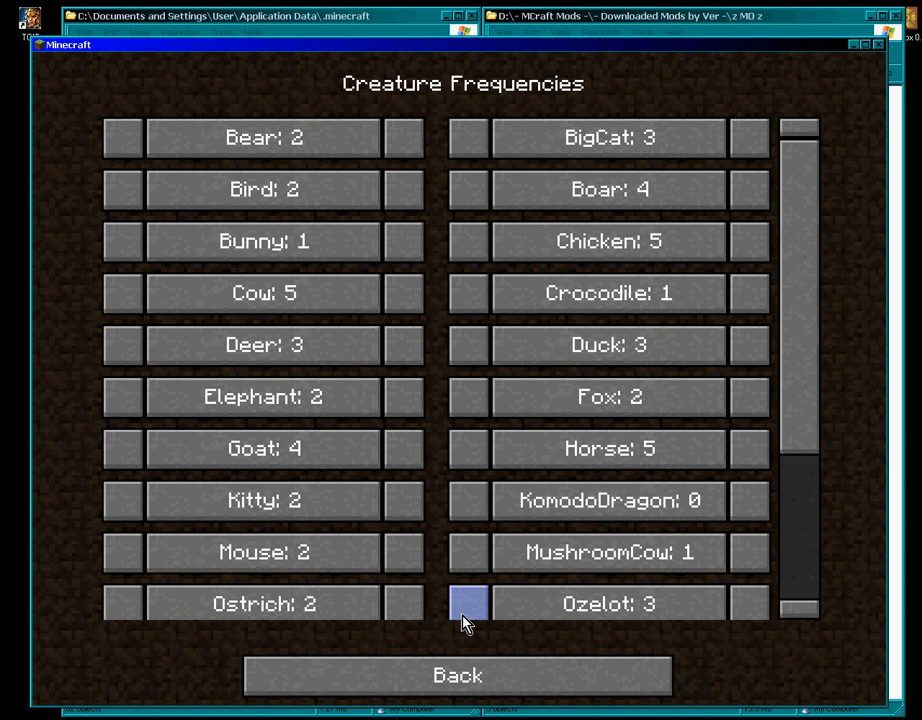
pyautogui.click(473, 692)
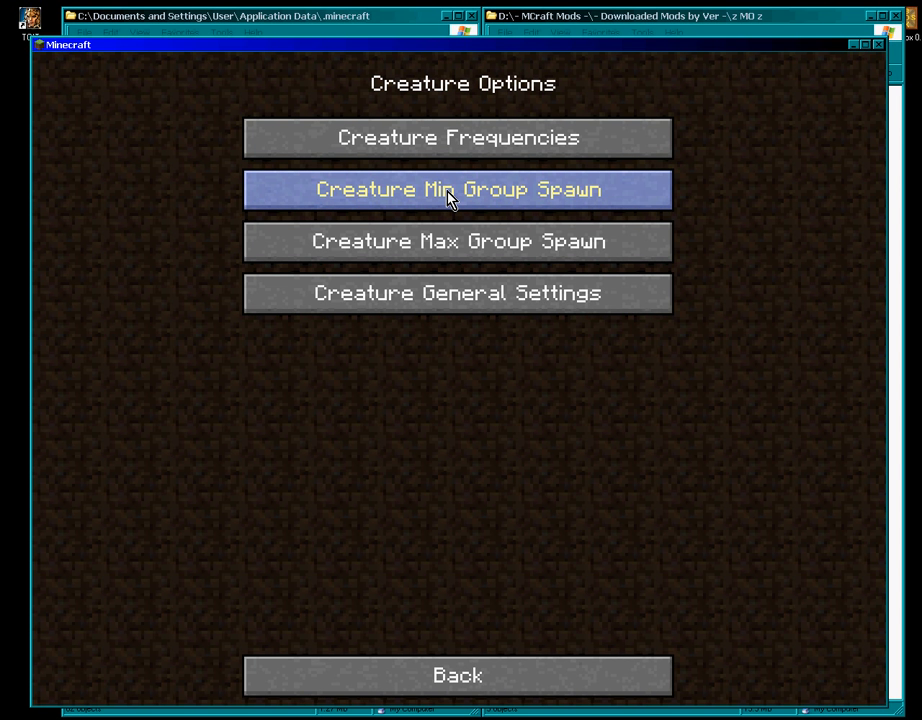
# - Raise the Bear maximum group spawn to 5
pyautogui.click(449, 198)
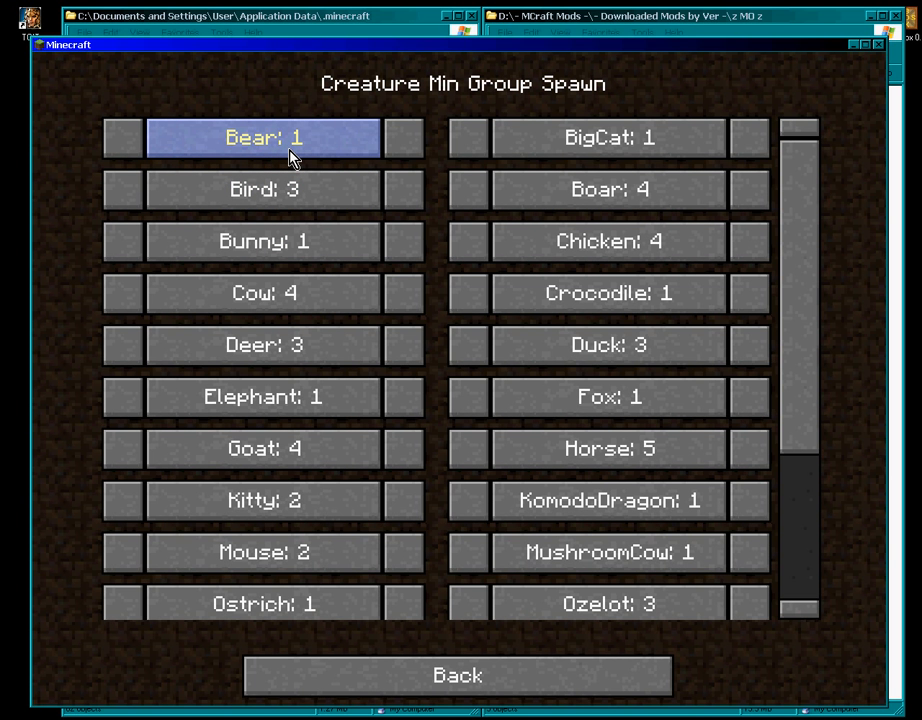
pyautogui.click(463, 673)
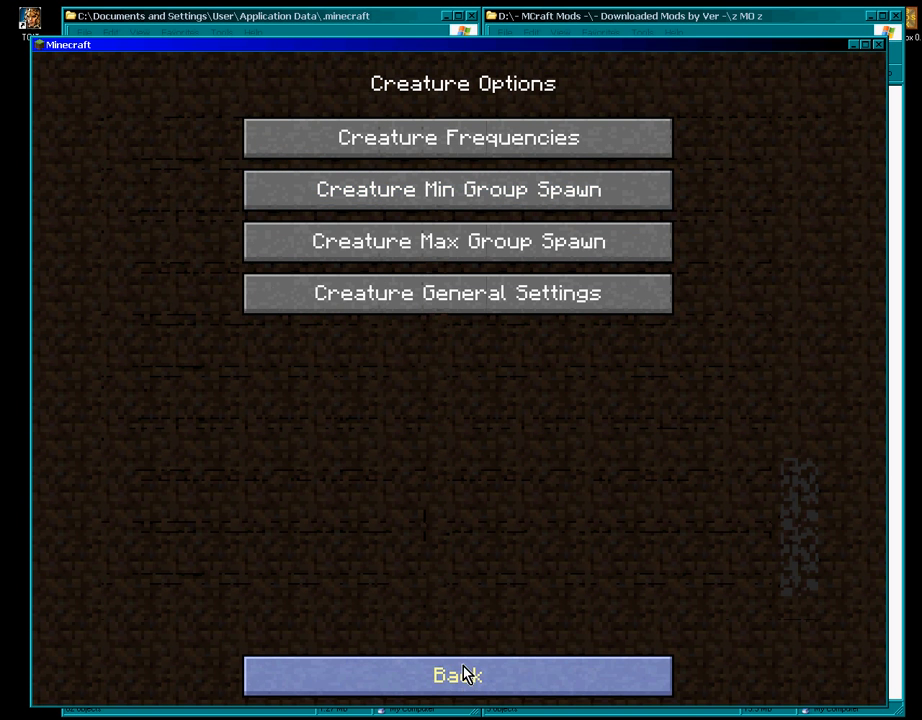
pyautogui.click(431, 255)
pyautogui.click(404, 142)
pyautogui.click(402, 145)
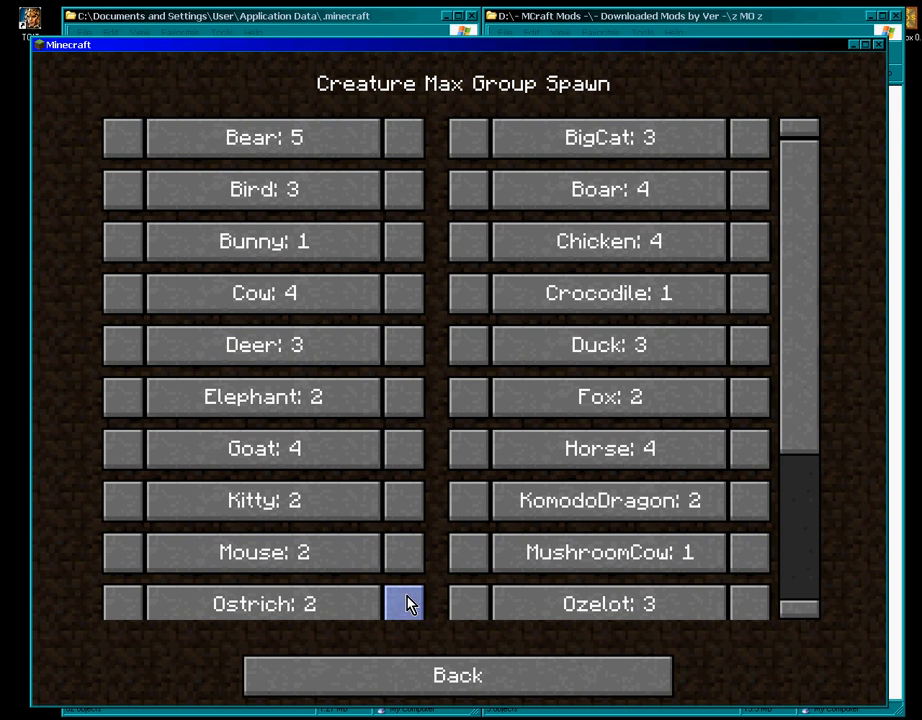
pyautogui.click(442, 677)
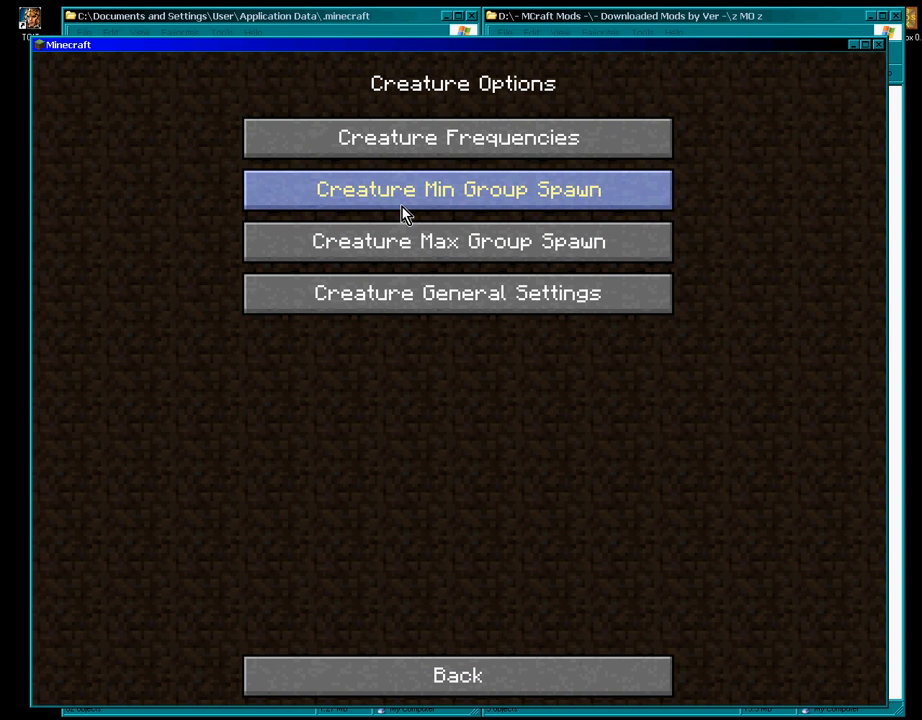
# - Set the Bird minimum group spawn to 1 and the Bunny minimum to 4
pyautogui.click(405, 213)
pyautogui.click(126, 194)
pyautogui.click(128, 195)
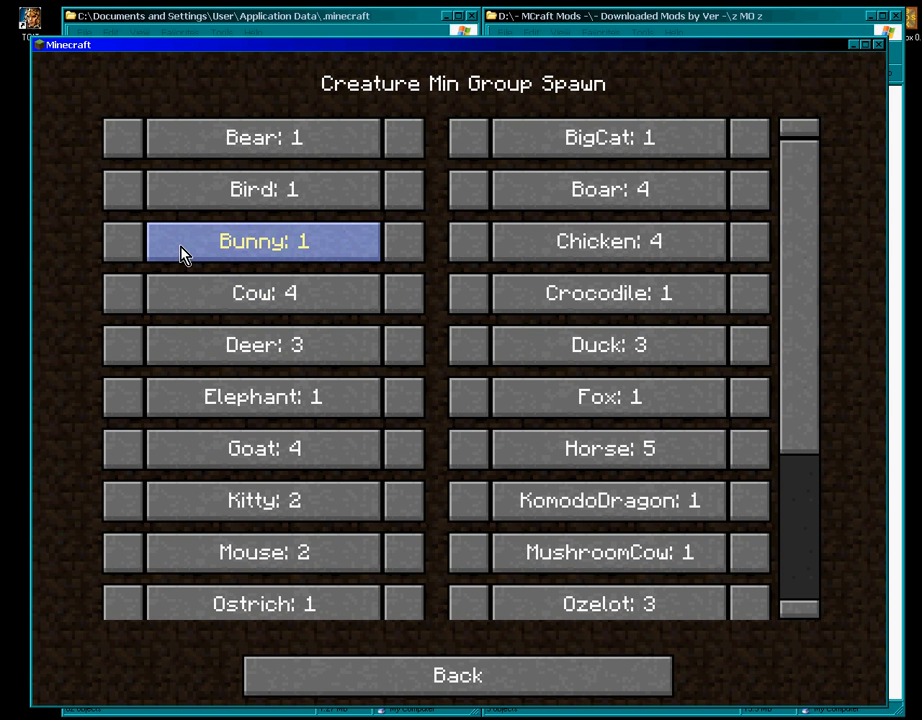
pyautogui.click(410, 246)
pyautogui.click(411, 247)
pyautogui.click(411, 247)
pyautogui.click(540, 670)
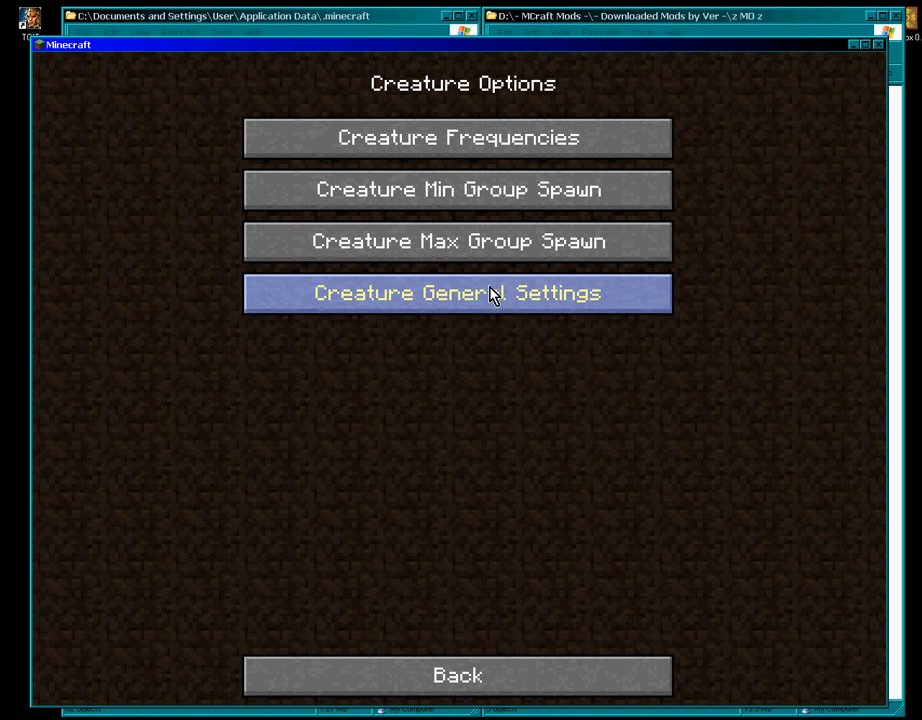
# - Raise the Bunny maximum group spawn to 16
pyautogui.click(485, 250)
pyautogui.click(405, 246)
pyautogui.tripleClick(405, 247)
pyautogui.tripleClick(406, 247)
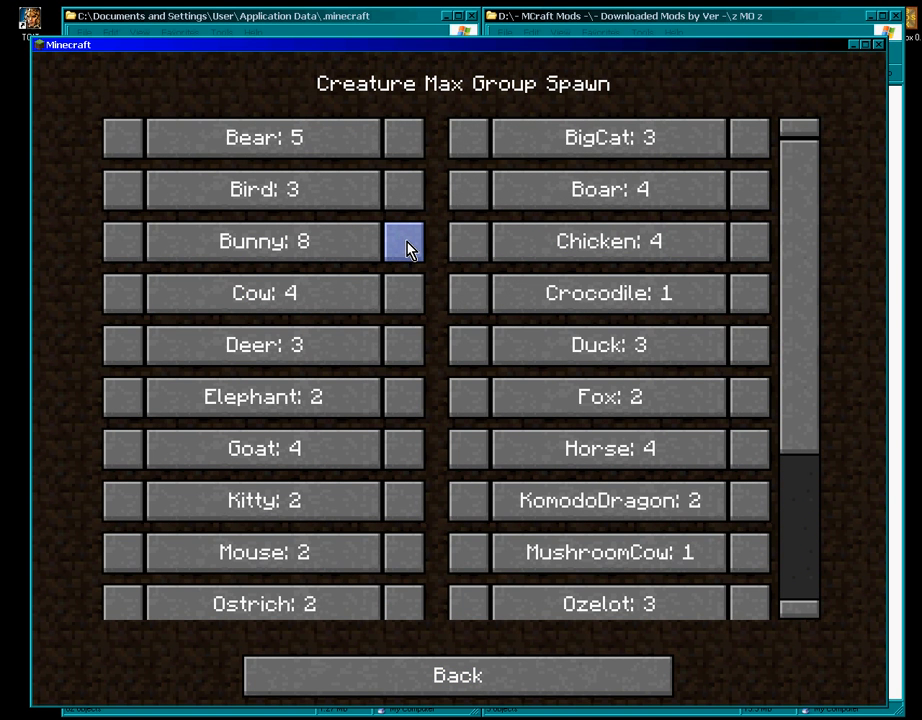
pyautogui.tripleClick(408, 249)
pyautogui.click(408, 249)
pyautogui.doubleClick(409, 249)
pyautogui.doubleClick(408, 249)
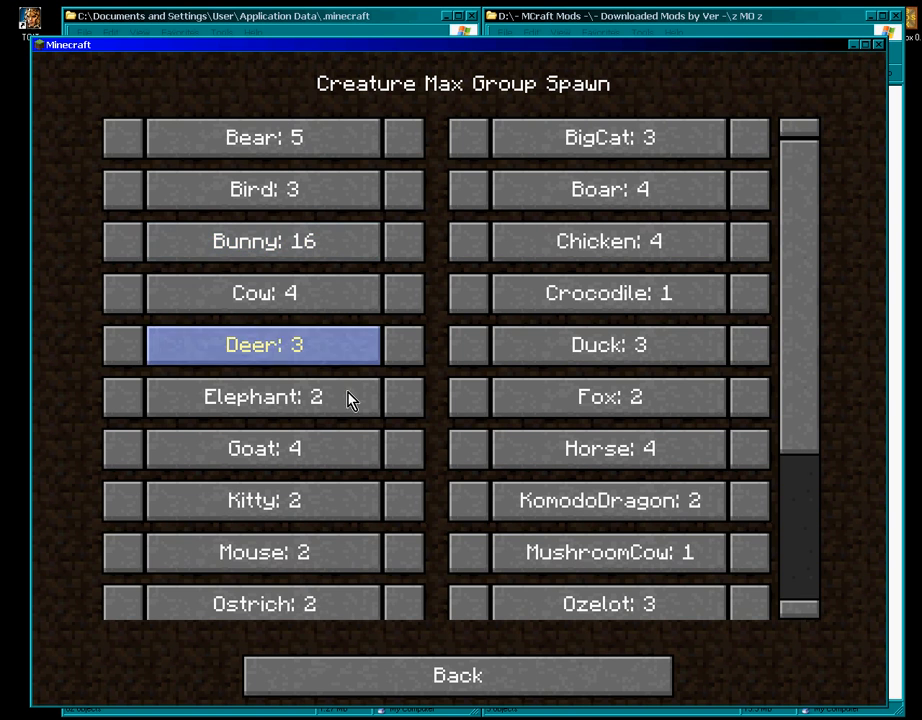
pyautogui.click(430, 690)
# - In Creature Min Group Spawn, lower KomodoDragon from 1 to 0
pyautogui.click(400, 210)
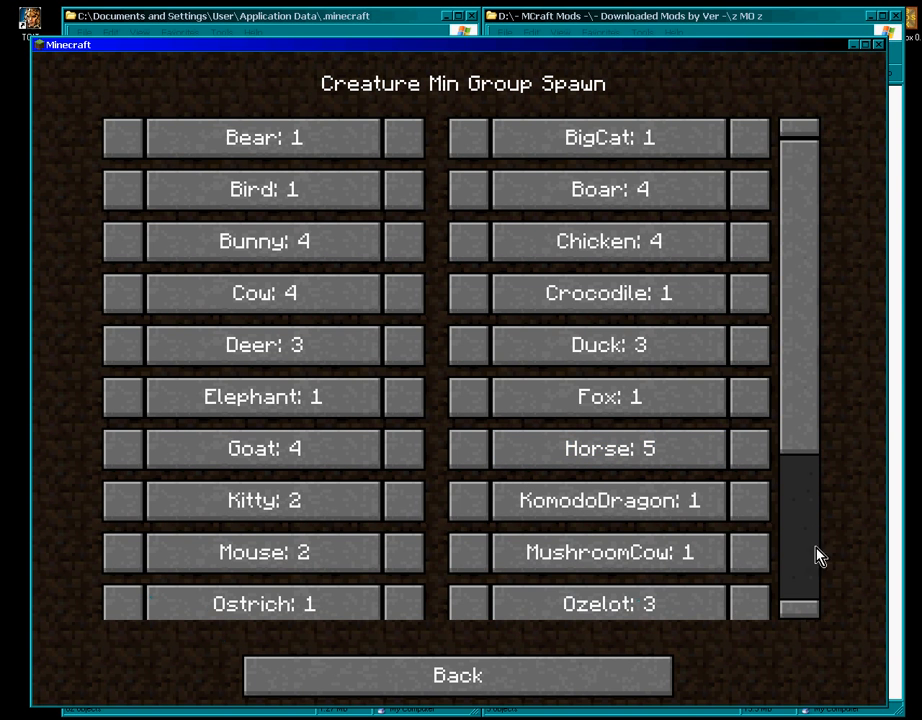
pyautogui.scroll(-6, 808, 530)
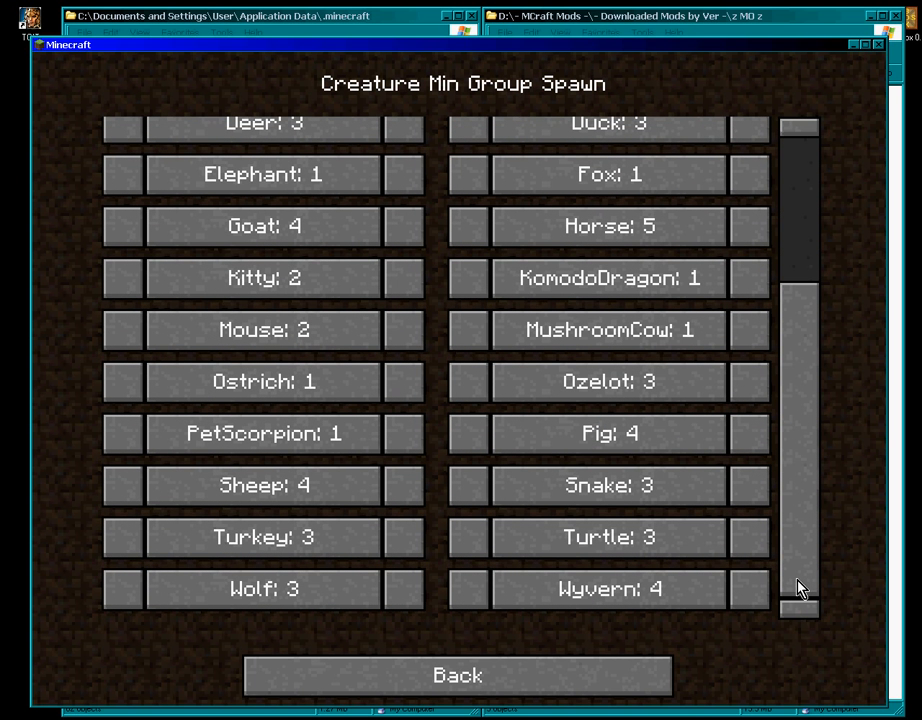
pyautogui.moveTo(801, 558); pyautogui.dragTo(801, 329)
pyautogui.click(475, 506)
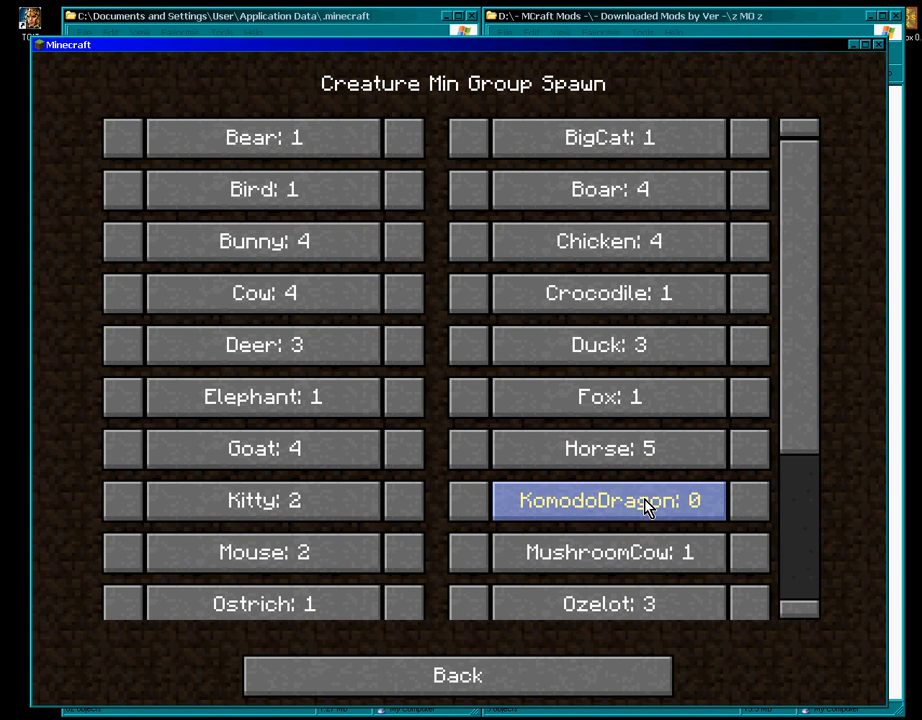
# - Review Creature Frequencies and Creature General Settings, then return to the main Mo'Creatures settings
pyautogui.click(486, 694)
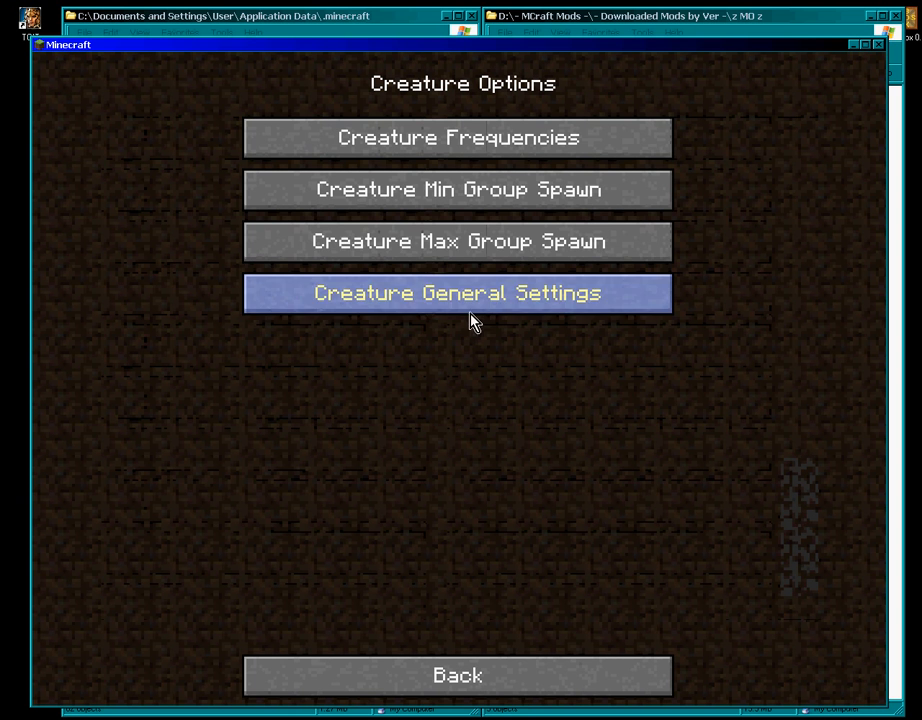
pyautogui.click(475, 142)
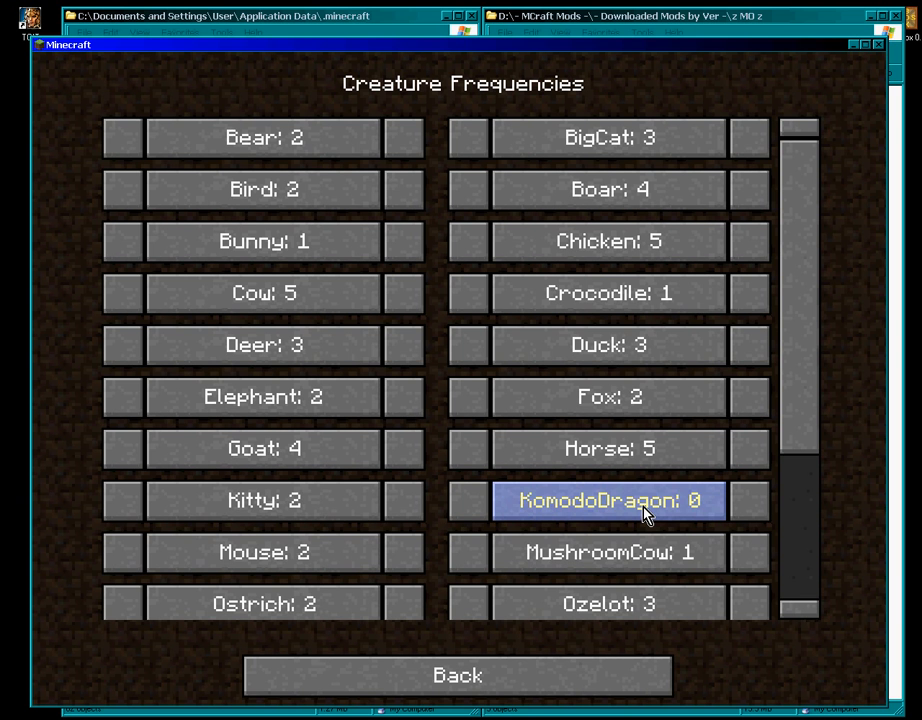
pyautogui.click(467, 668)
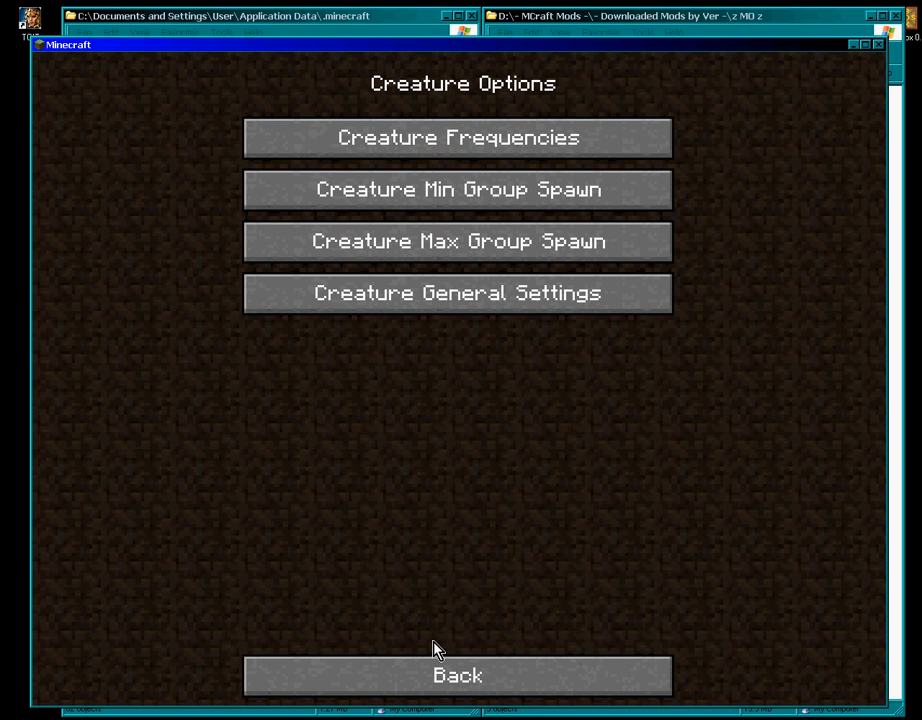
pyautogui.click(482, 306)
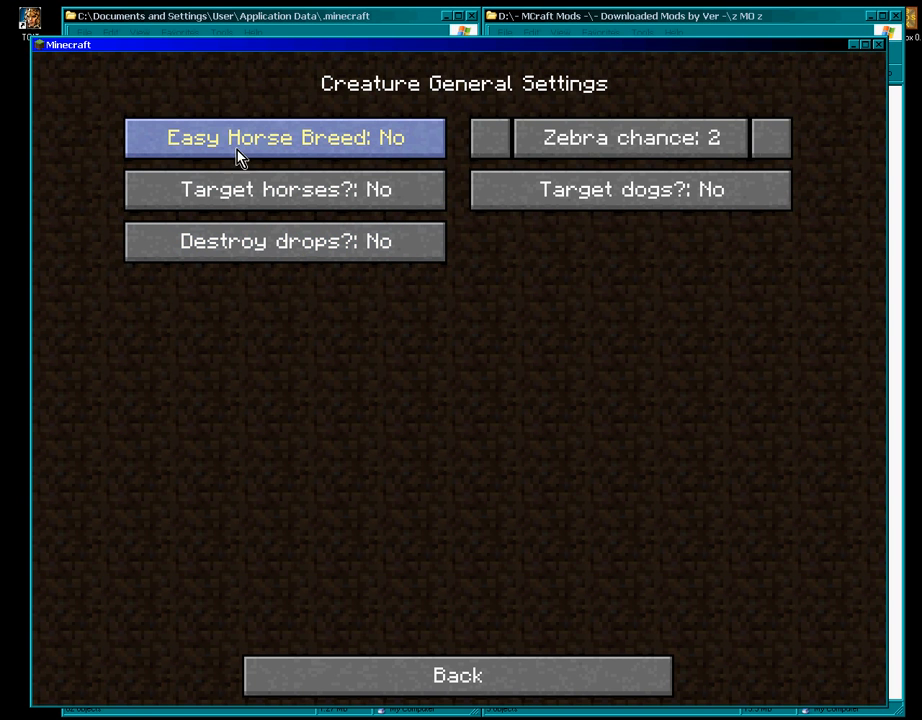
pyautogui.click(442, 678)
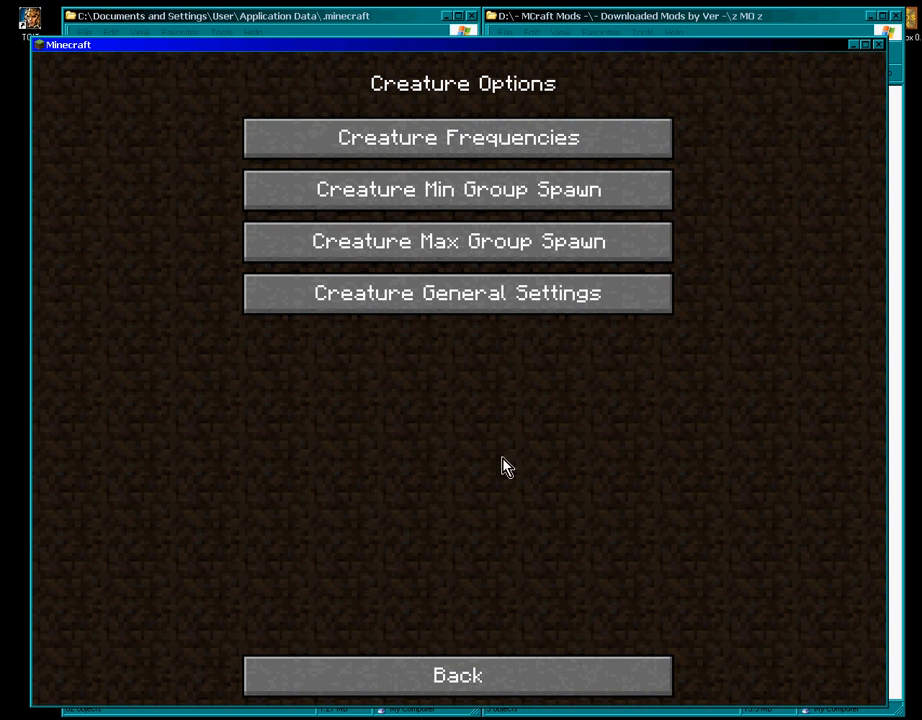
pyautogui.click(447, 672)
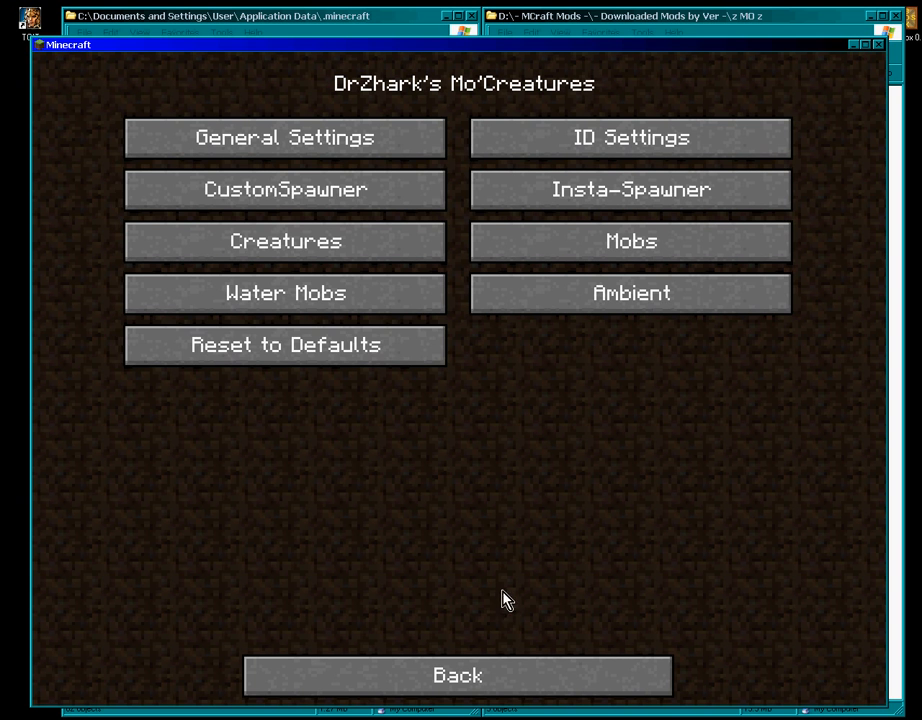
# - Check Water Mob Min Group Spawn, leaving Dolphin at 1, then return to Select a Mod
pyautogui.click(310, 302)
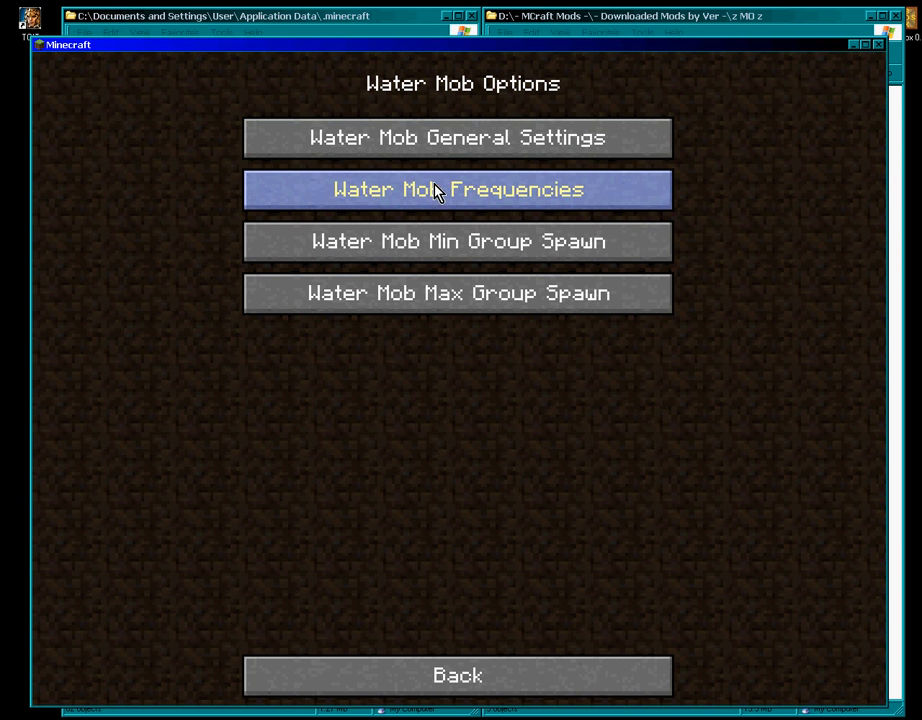
pyautogui.click(426, 255)
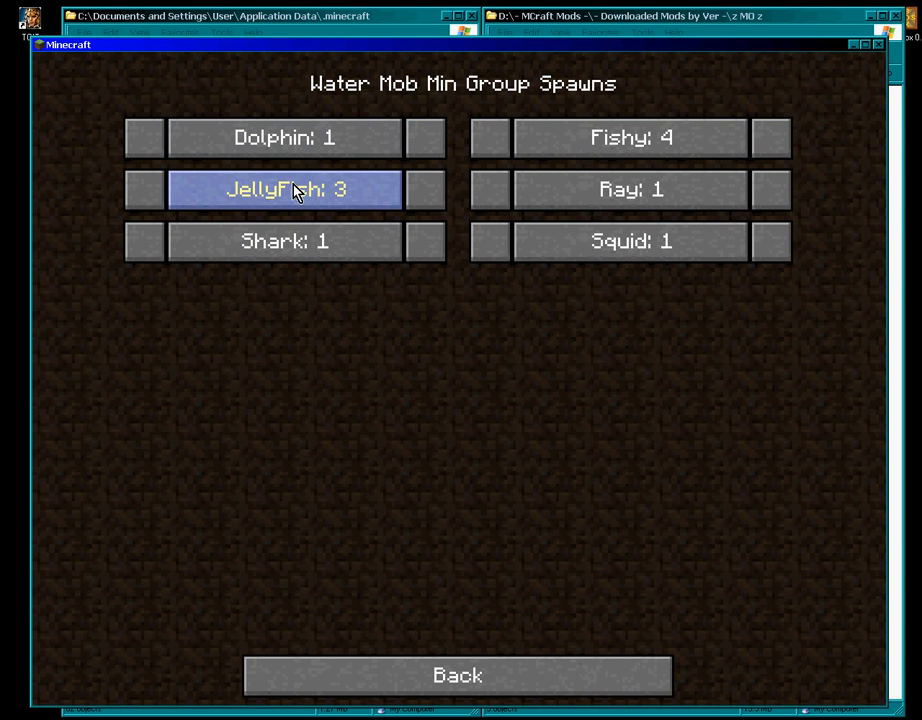
pyautogui.click(272, 160)
pyautogui.click(150, 142)
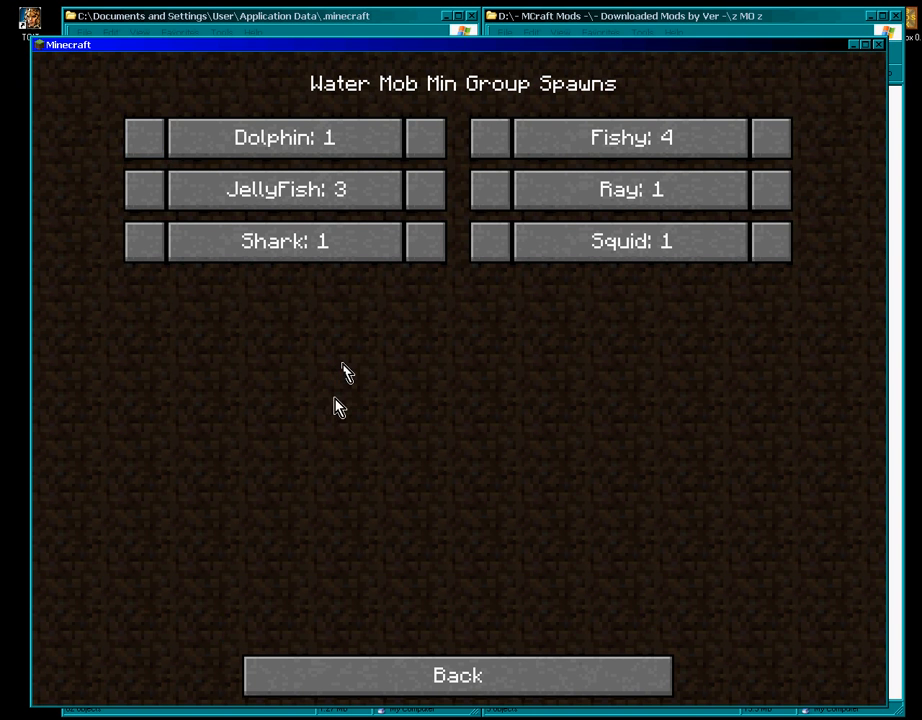
pyautogui.click(470, 672)
pyautogui.click(482, 658)
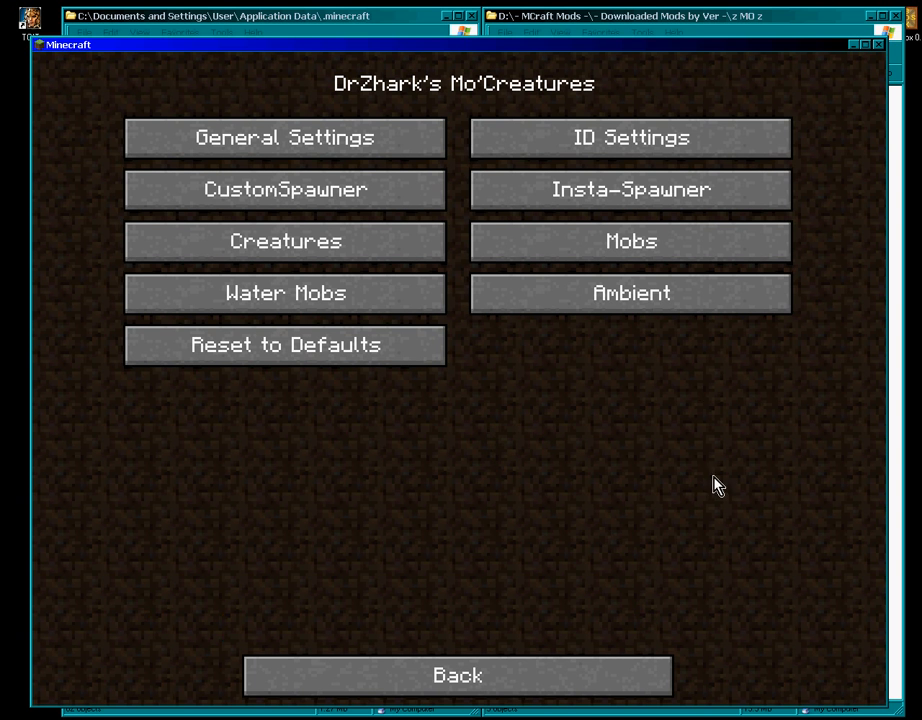
pyautogui.click(472, 676)
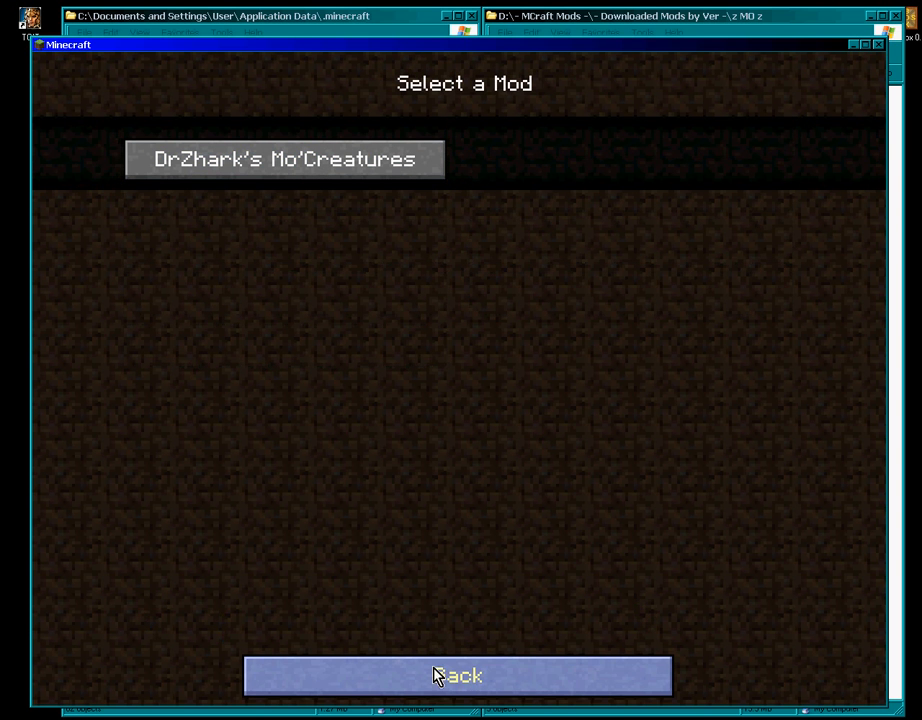
# - Delete the old Test singleplayer world
pyautogui.click(440, 676)
pyautogui.click(458, 552)
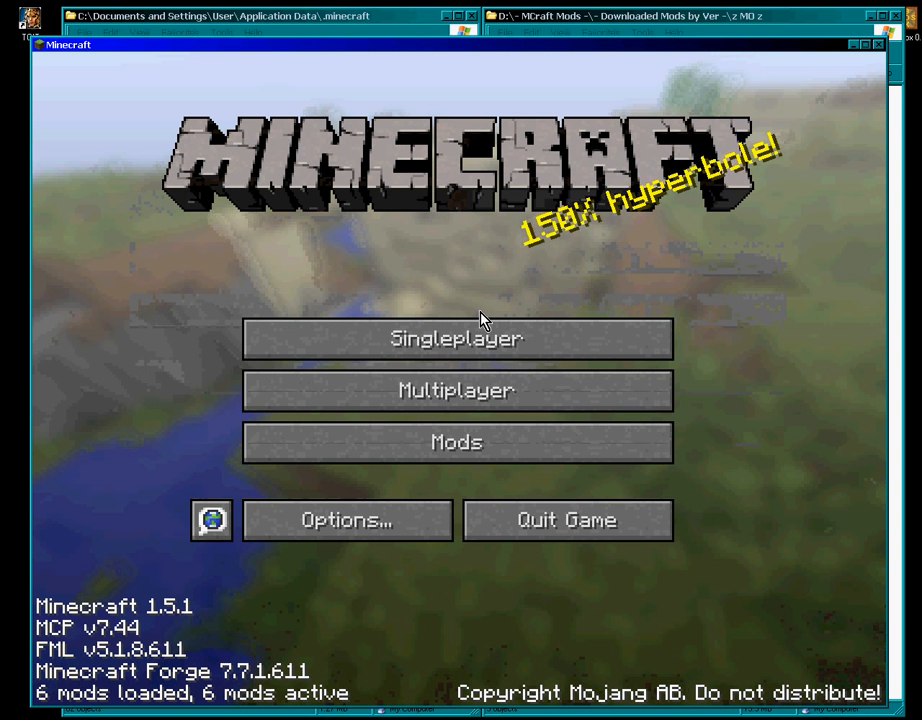
pyautogui.click(469, 350)
pyautogui.click(286, 292)
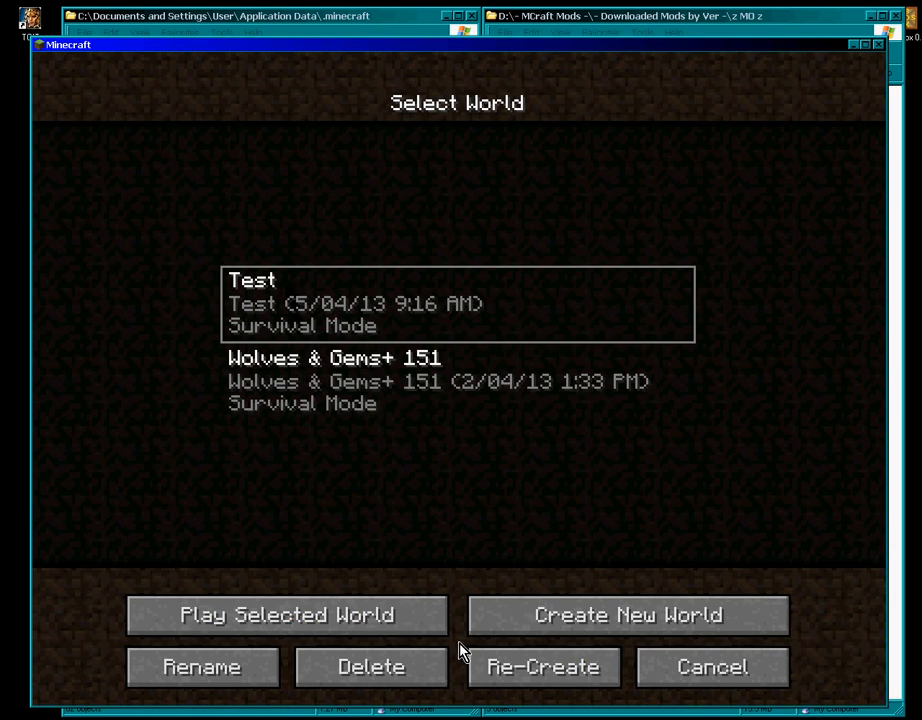
pyautogui.click(376, 680)
pyautogui.click(346, 388)
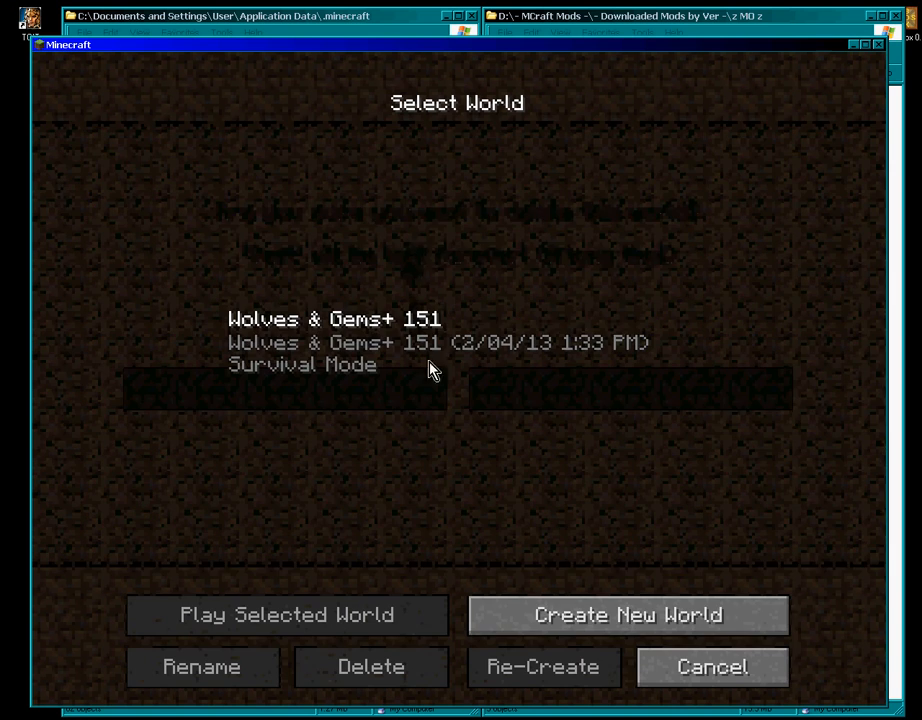
# - Create and load a new world named 'test'
pyautogui.click(578, 618)
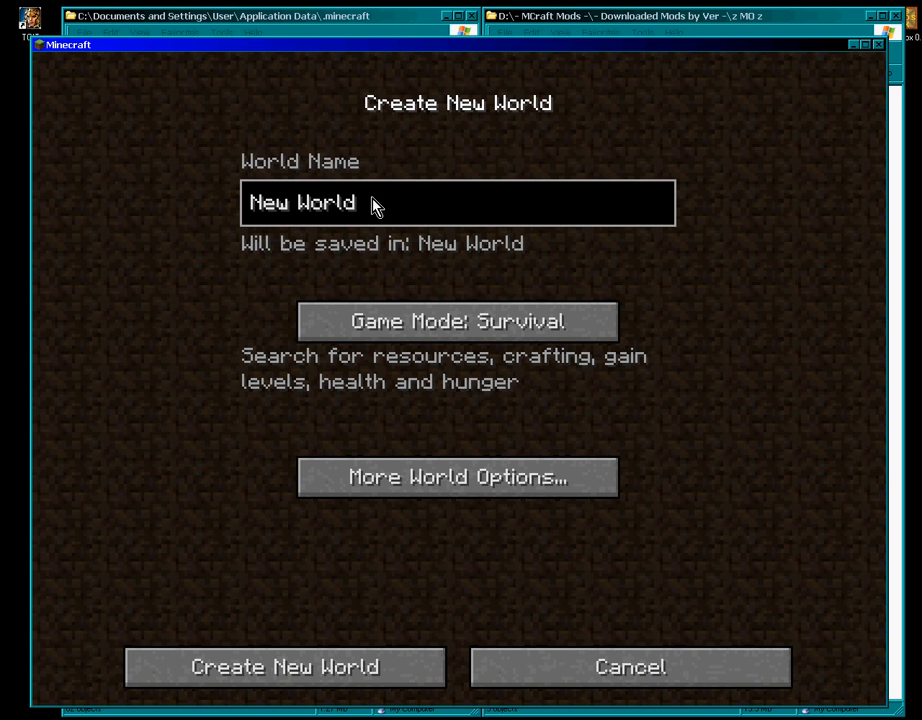
pyautogui.press('BackSpace')
pyautogui.press('BackSpace')
pyautogui.press('BackSpace')
pyautogui.press('BackSpace')
pyautogui.press('BackSpace')
pyautogui.press('BackSpace')
pyautogui.press('BackSpace')
pyautogui.press('BackSpace')
pyautogui.press('BackSpace')
pyautogui.write('test')
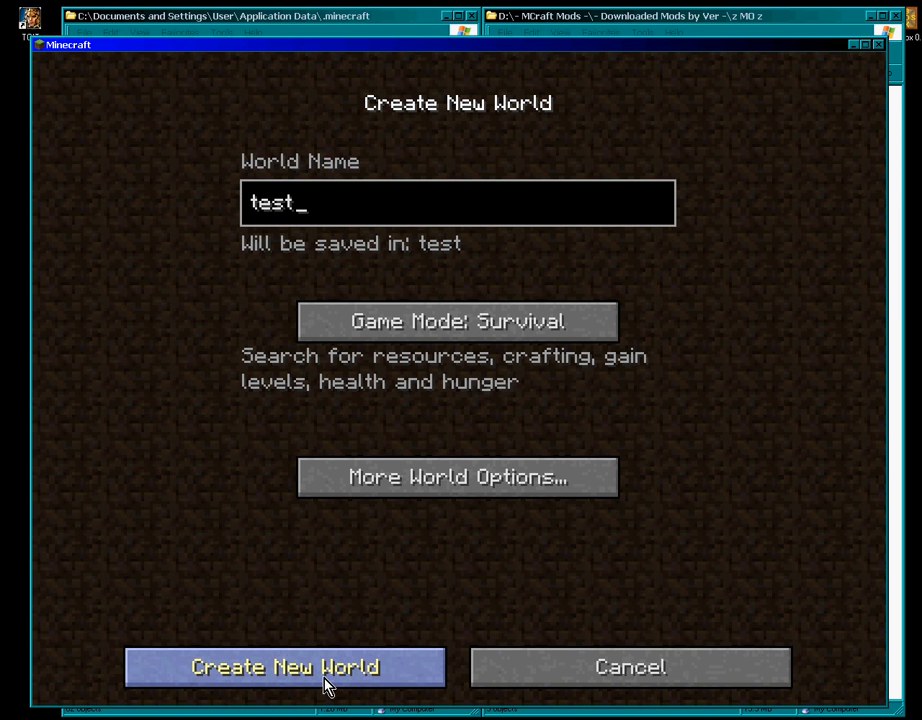
pyautogui.click(326, 686)
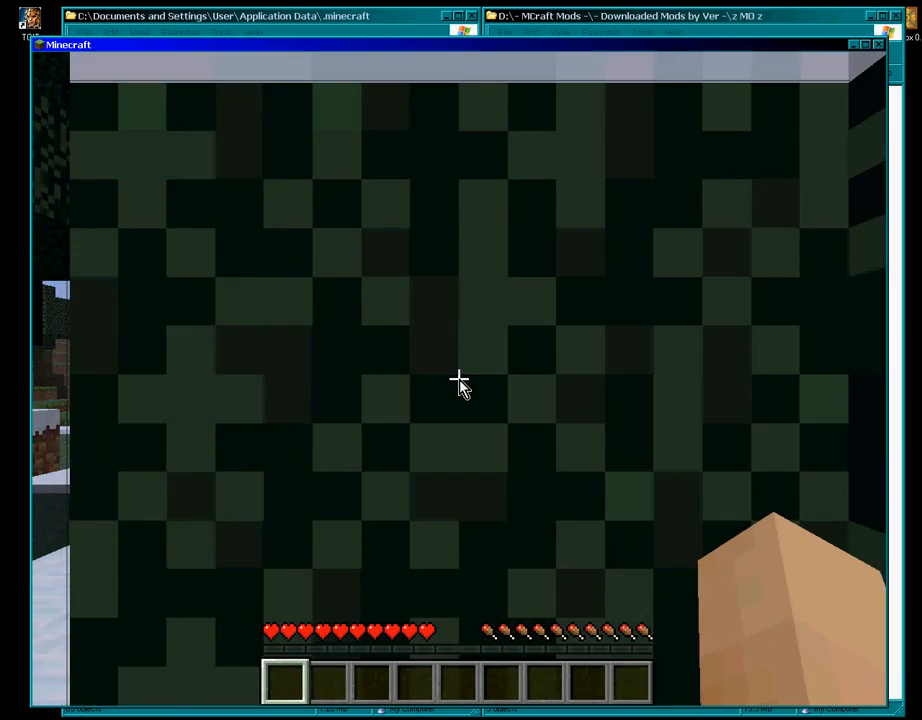
pyautogui.press('w')
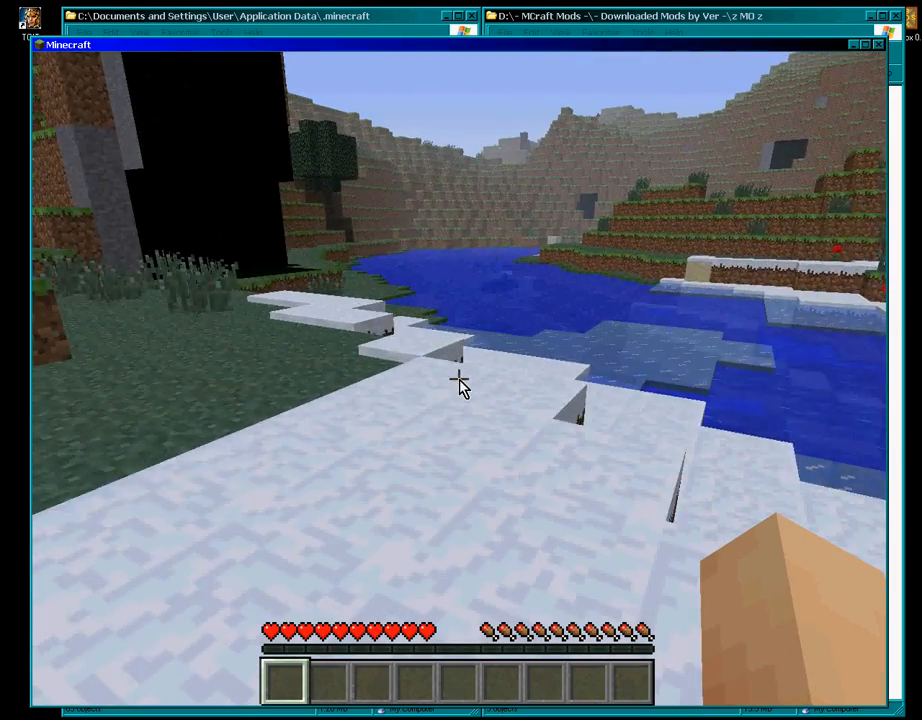
# - Walk across the river to the far bank, then pause the game with Esc
pyautogui.press('w')
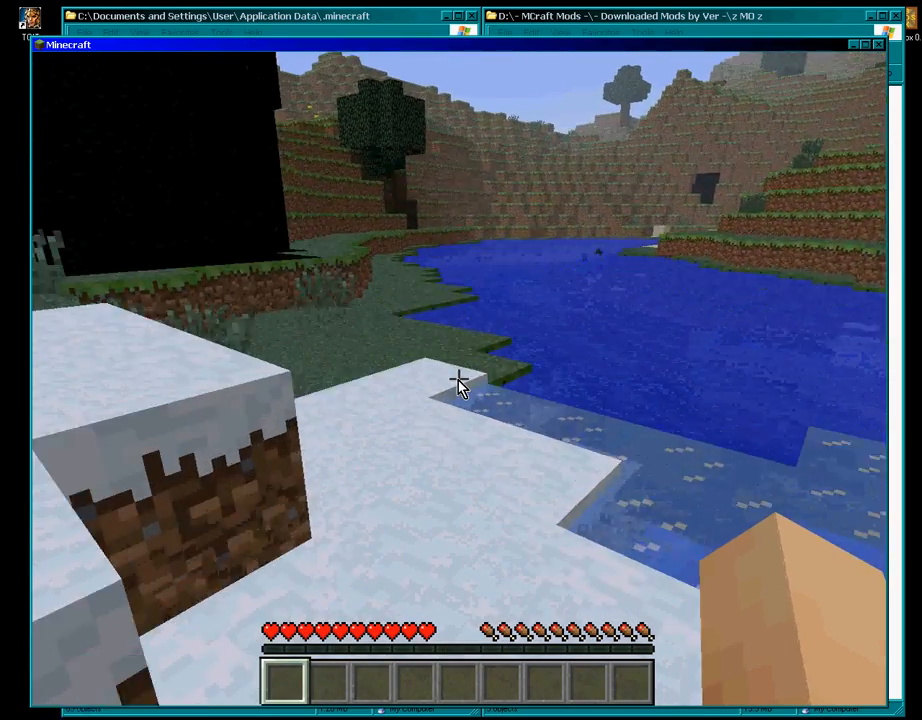
pyautogui.press('w')
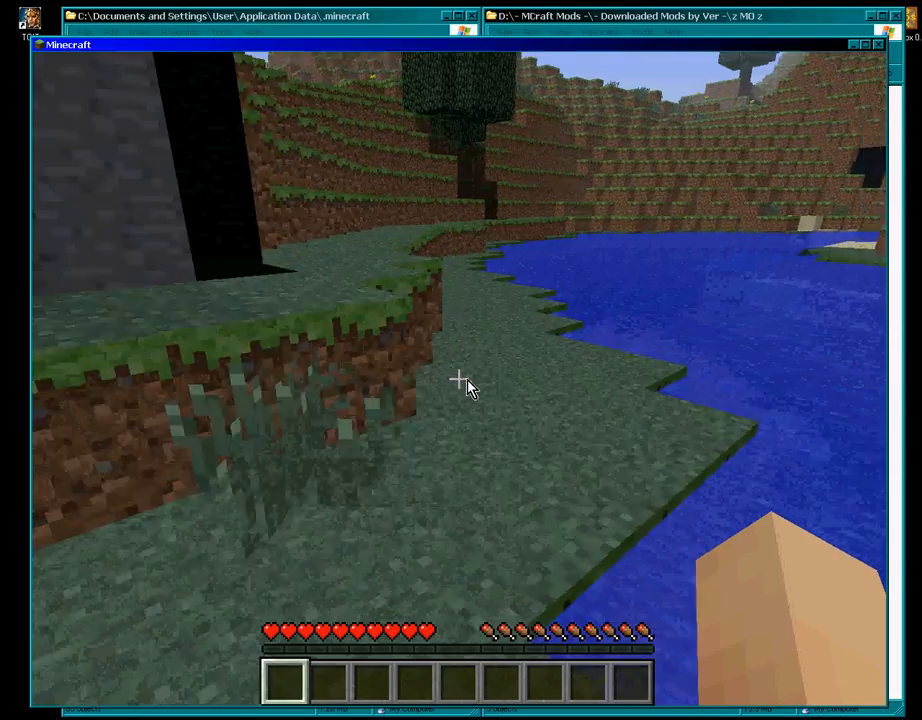
pyautogui.press('w')
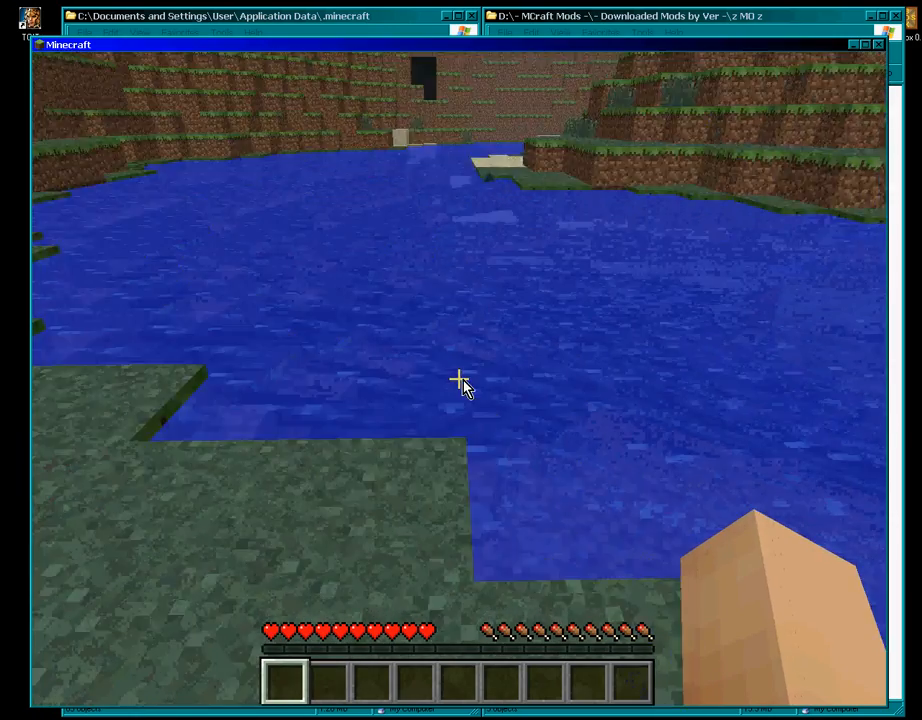
pyautogui.press('w')
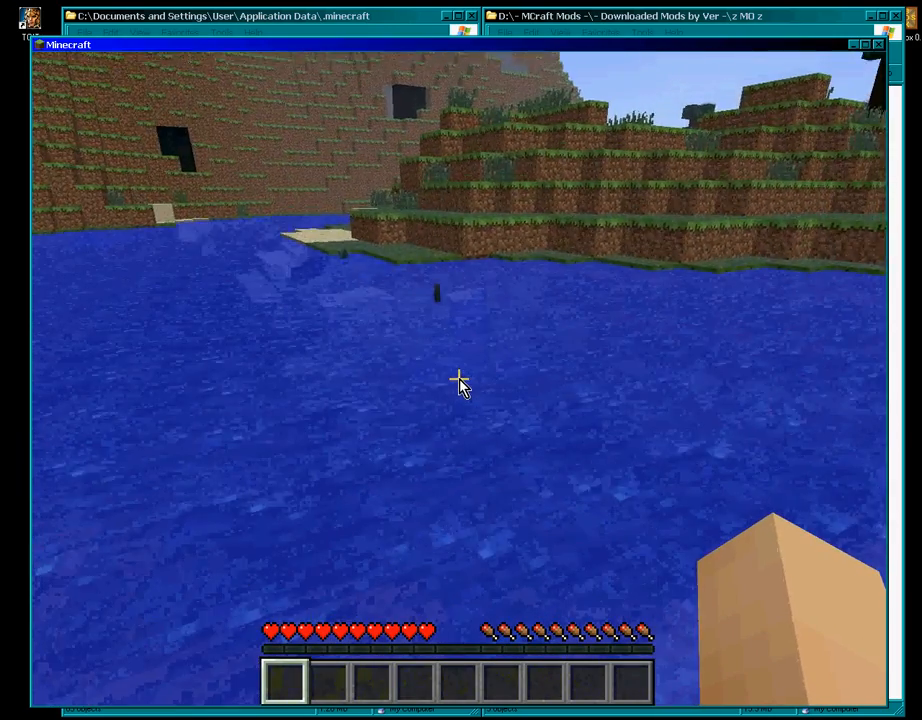
pyautogui.press('w')
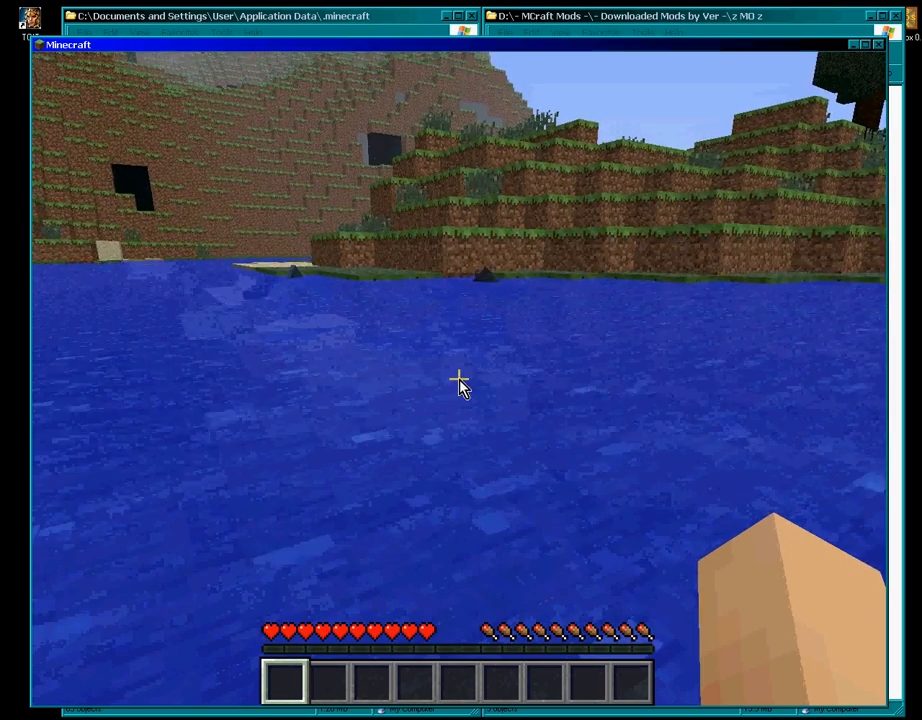
pyautogui.press('w')
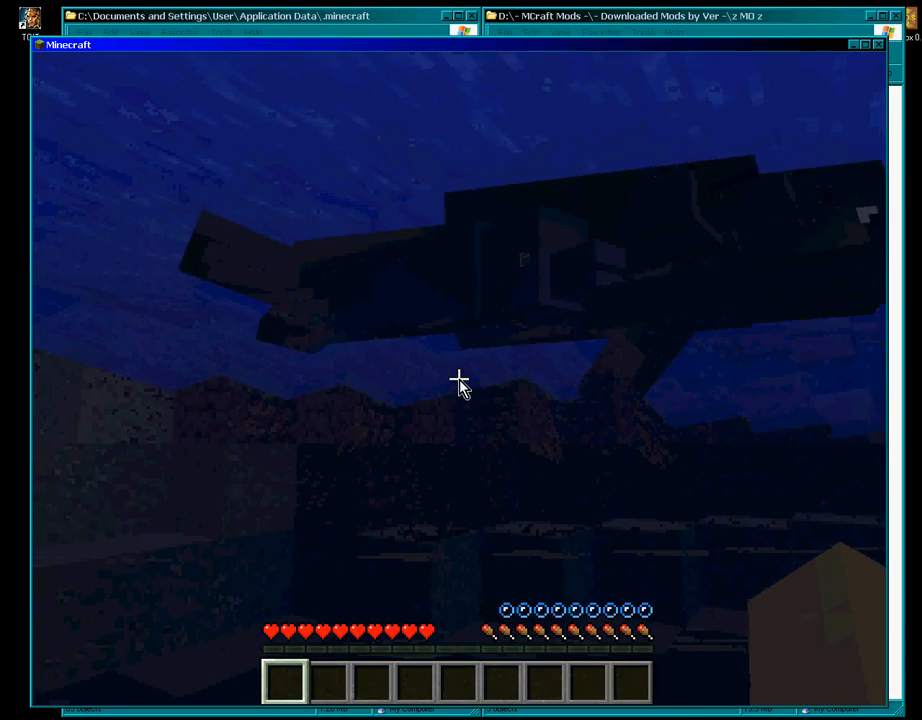
pyautogui.press('space')
pyautogui.press('w')
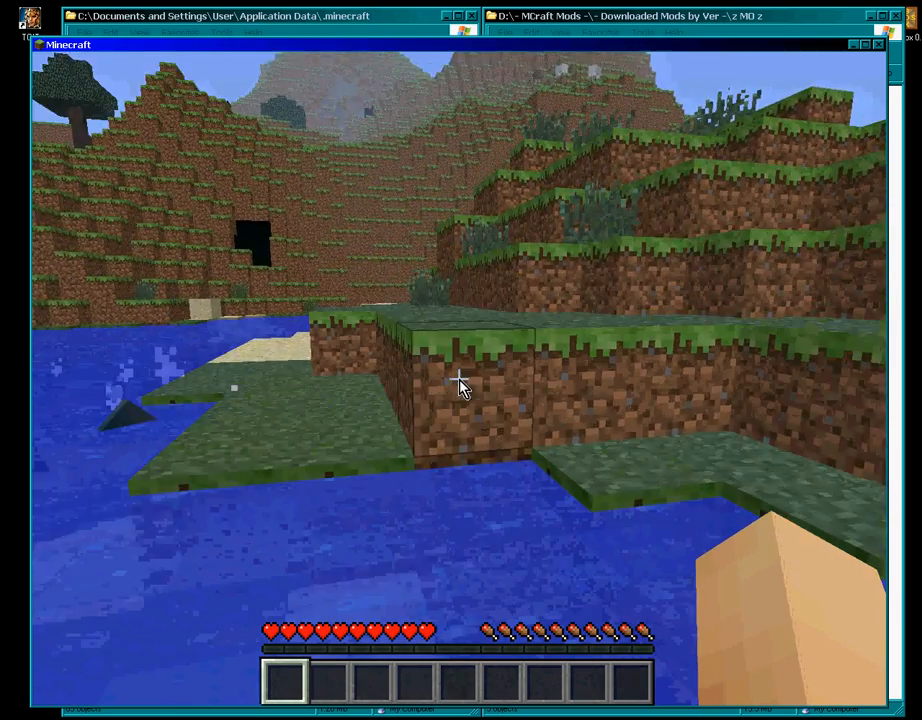
pyautogui.press('w')
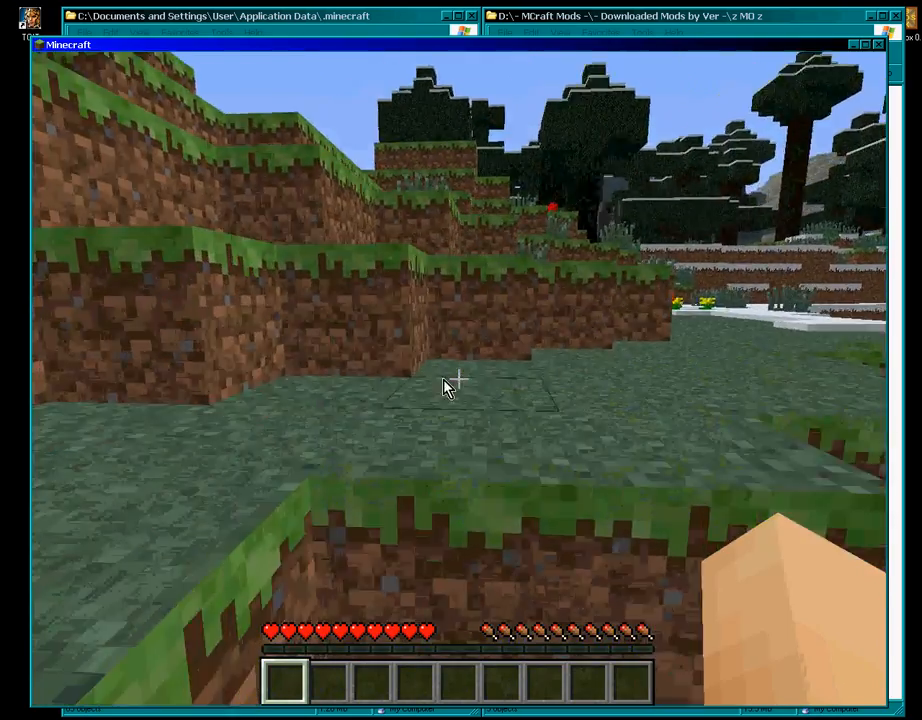
pyautogui.press('w')
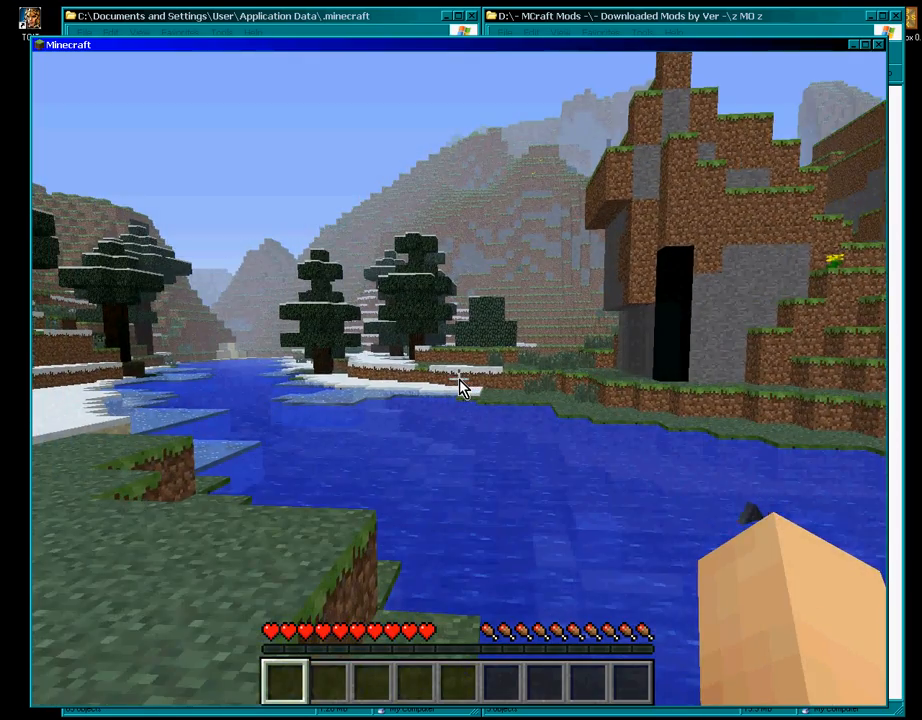
pyautogui.scroll(1, 459, 381)
pyautogui.press('Escape')
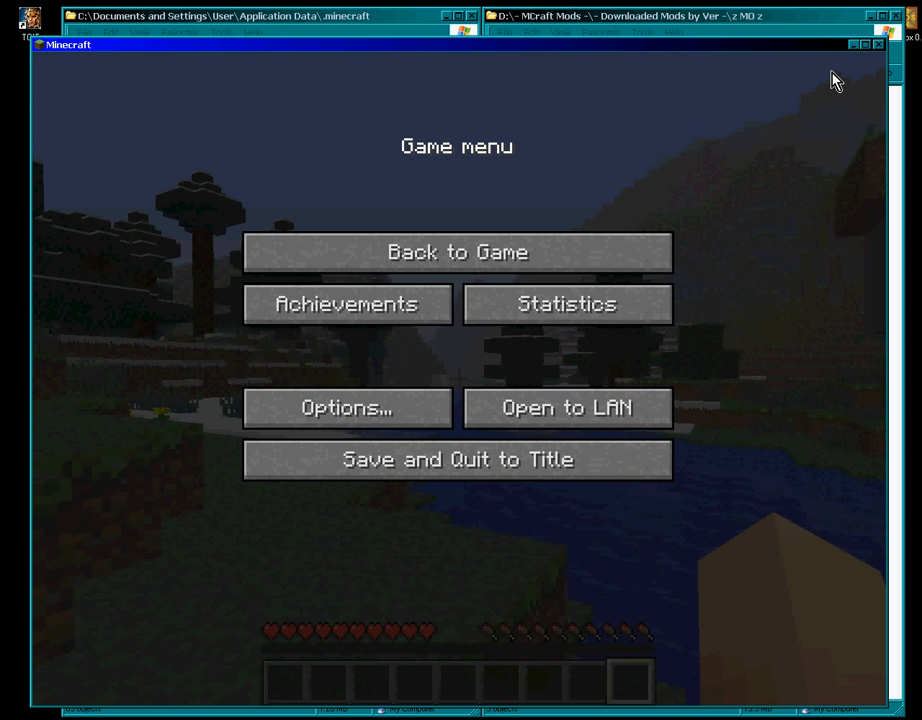
# - Save and quit the test world to the title screen, then close Minecraft
pyautogui.click(431, 474)
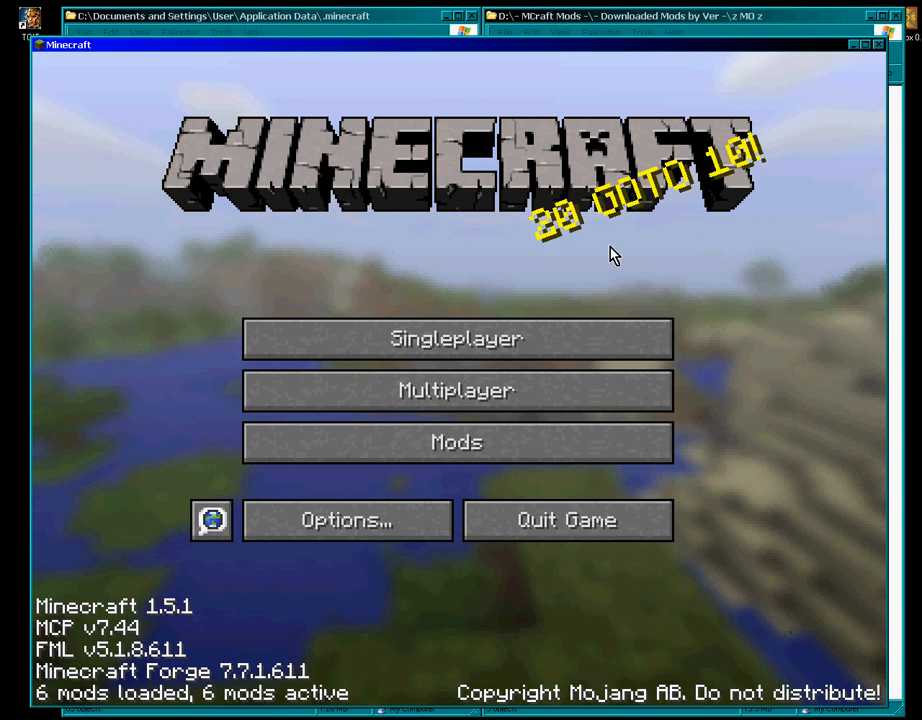
pyautogui.click(878, 45)
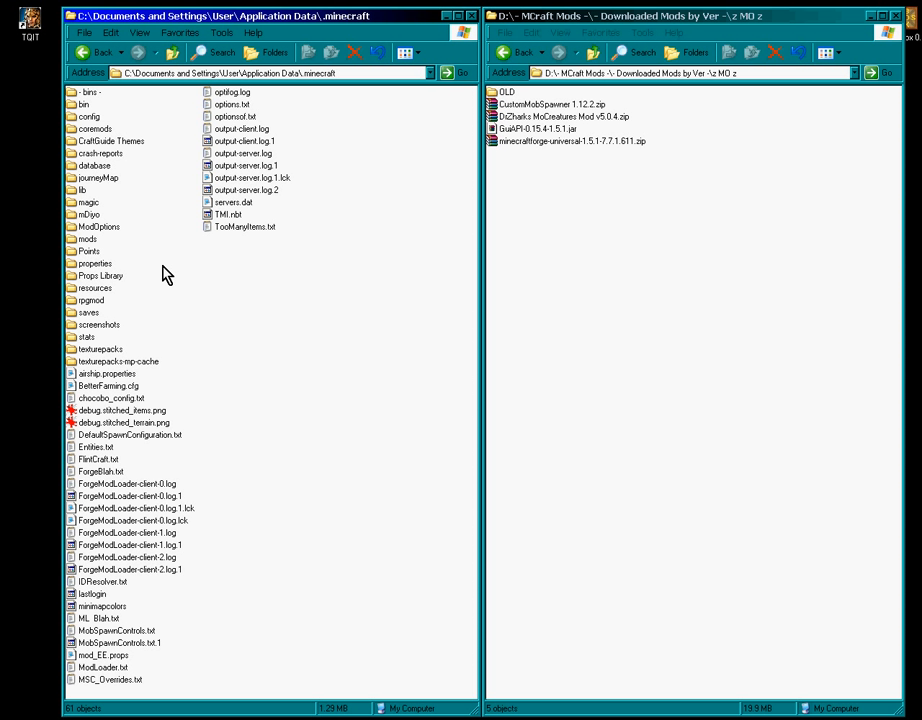
# - Open the config folder and select MoCProperties.cfg and MoCBiomeGroups.cfg
pyautogui.click(83, 117)
pyautogui.doubleClick(83, 117)
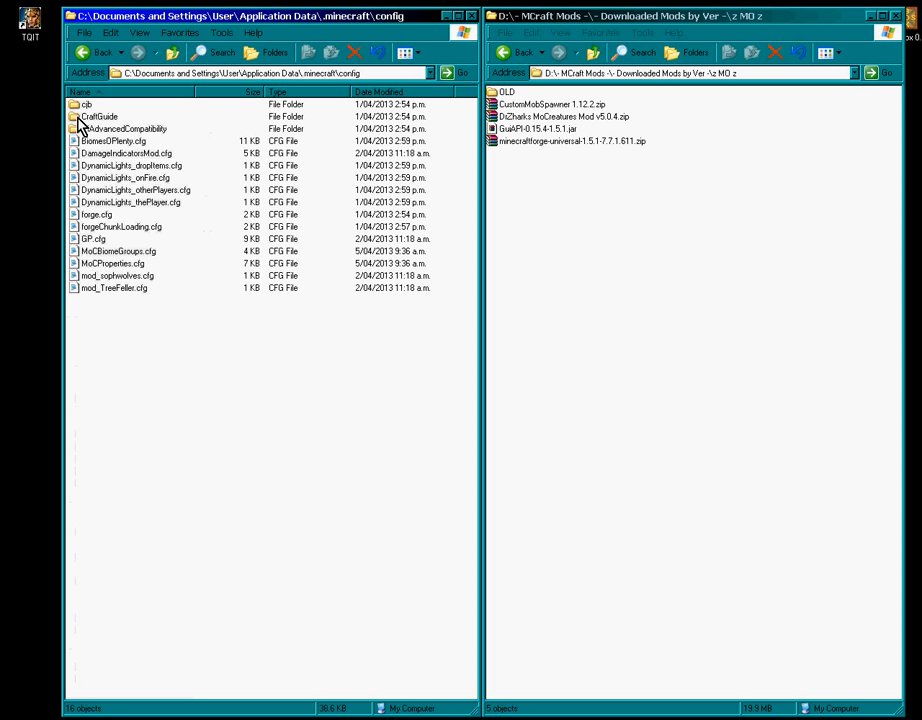
pyautogui.click(106, 253)
pyautogui.click(108, 263)
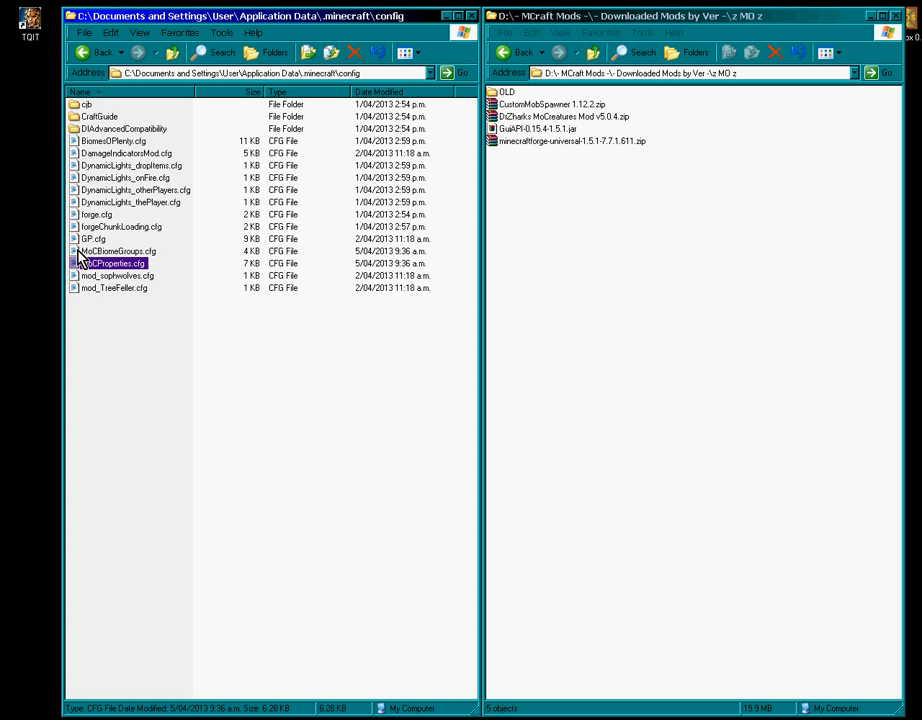
pyautogui.click(108, 252)
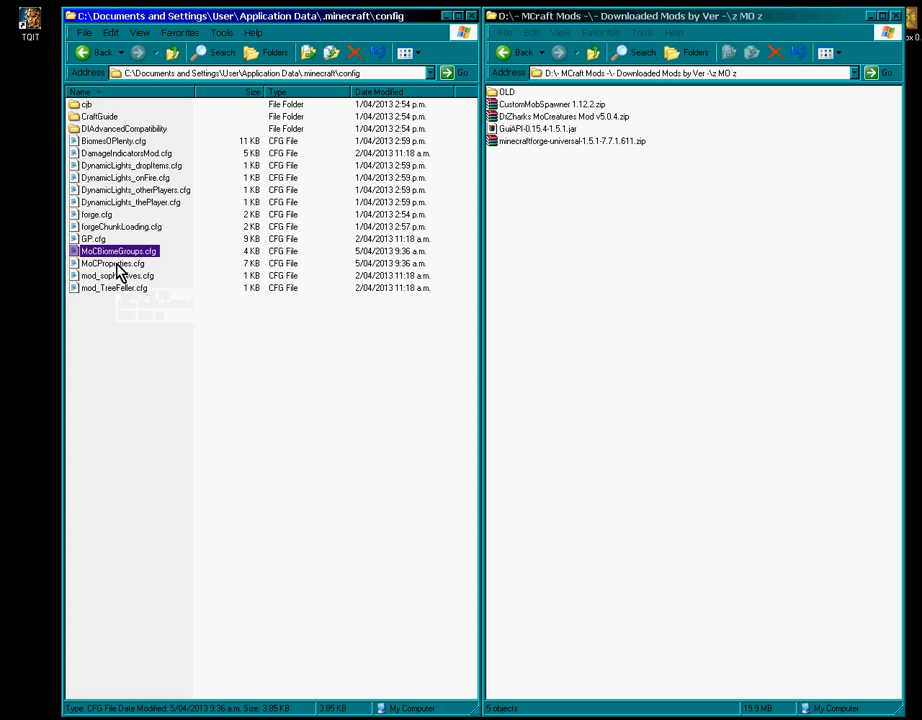
# - Read MoCBiomeGroups.cfg in an enlarged Notepad window, scrolling past the desert section, then close it
pyautogui.doubleClick(117, 252)
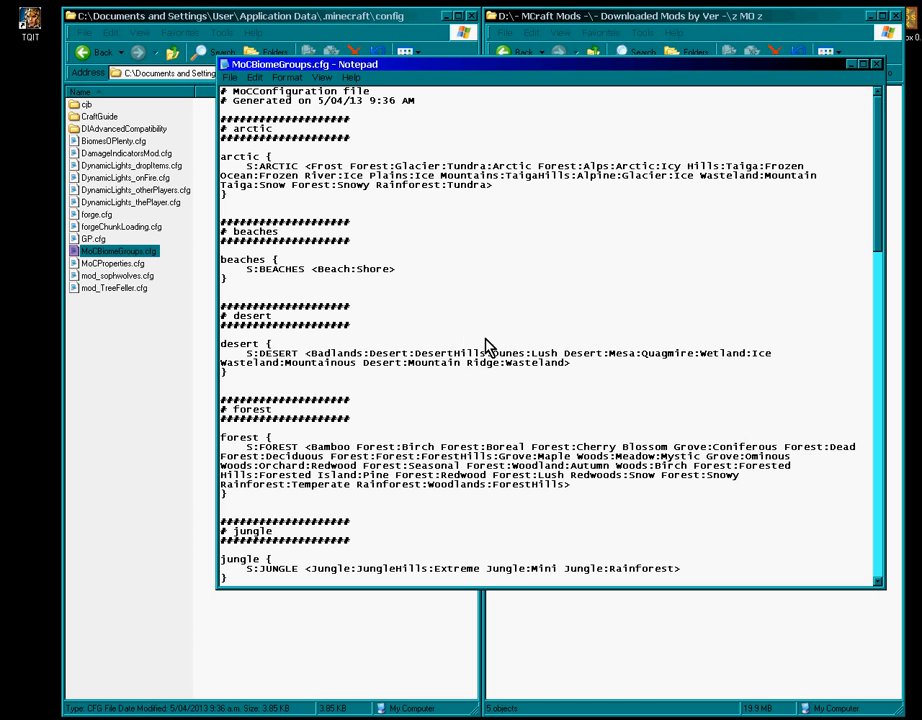
pyautogui.moveTo(517, 596); pyautogui.dragTo(500, 697)
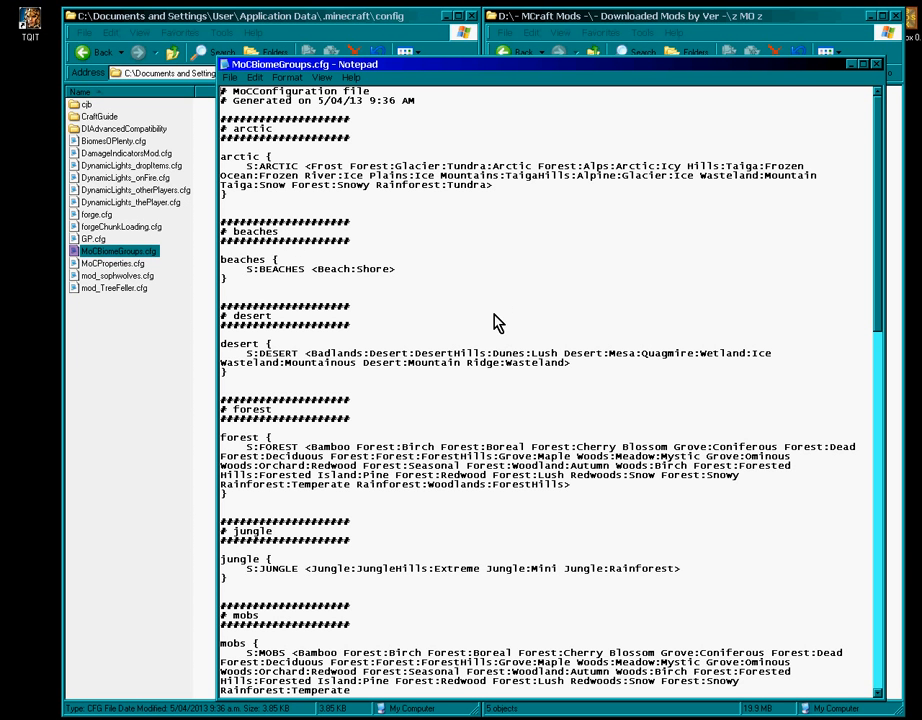
pyautogui.scroll(-2, 498, 323)
pyautogui.doubleClick(263, 259)
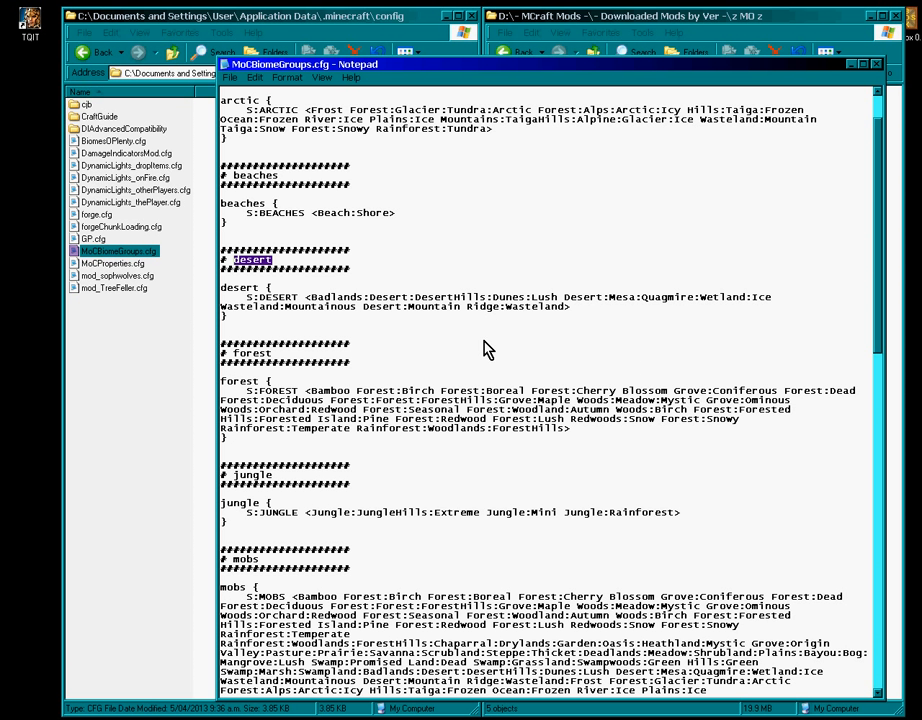
pyautogui.click(412, 325)
pyautogui.scroll(-13, 476, 383)
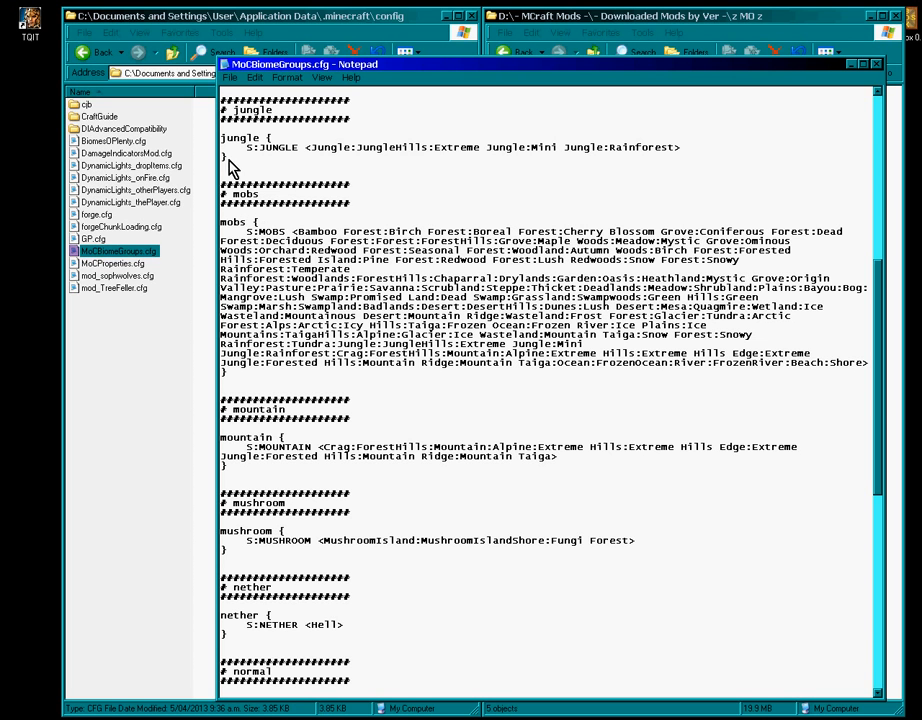
pyautogui.scroll(-6, 437, 330)
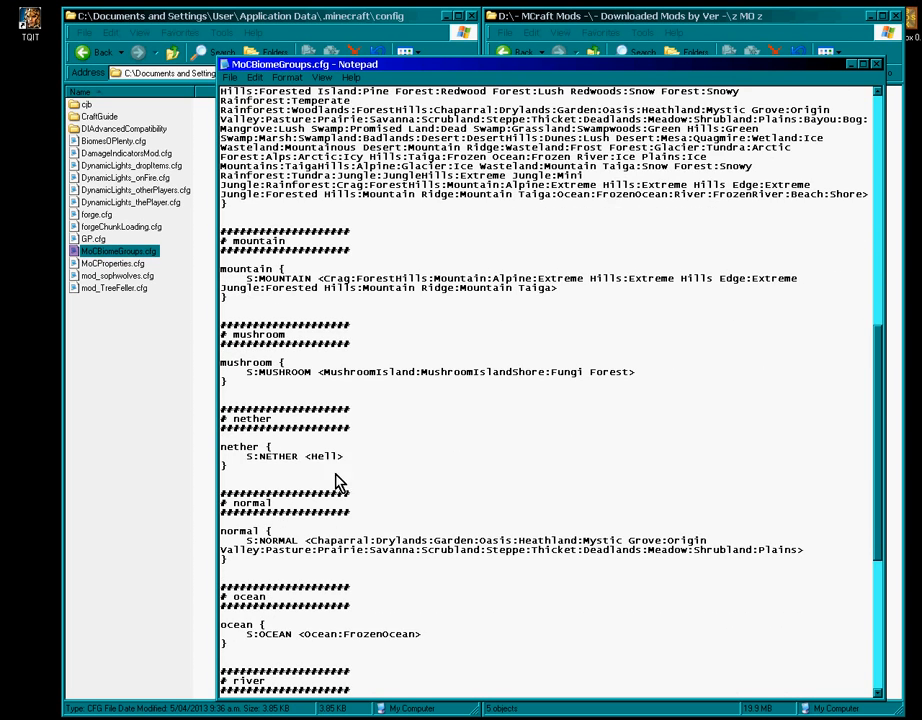
pyautogui.scroll(4, 397, 298)
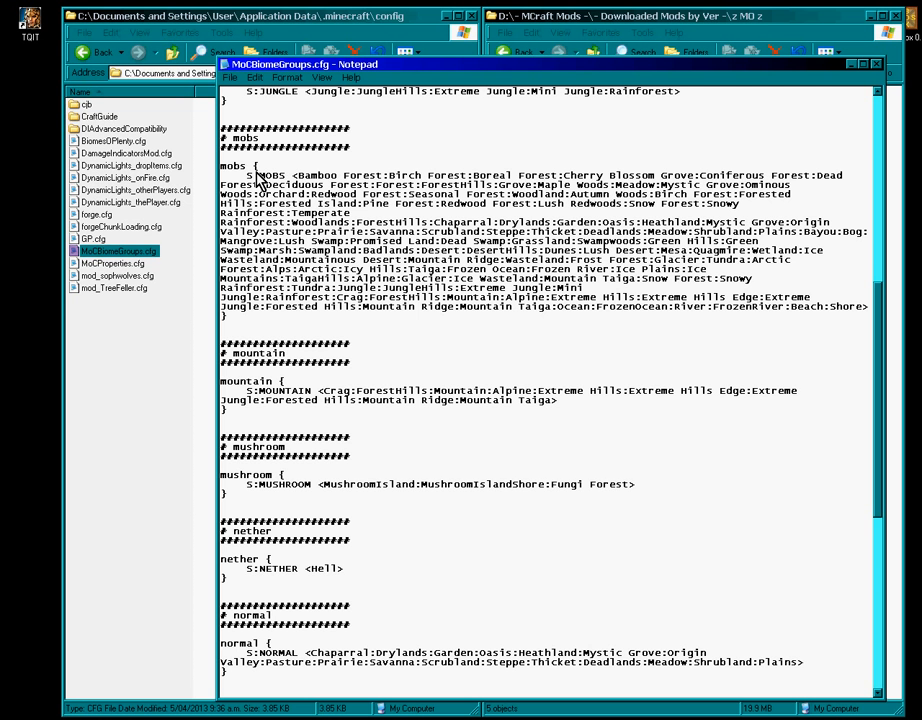
pyautogui.click(877, 65)
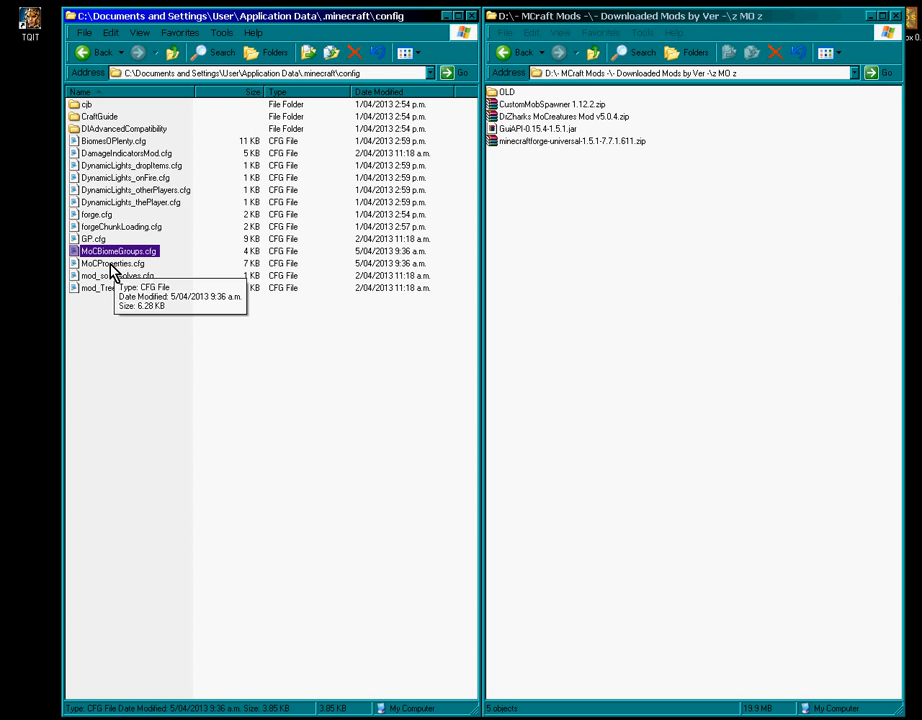
# - Open MoCProperties.cfg in Notepad and highlight its creature-frequencies block
pyautogui.doubleClick(111, 264)
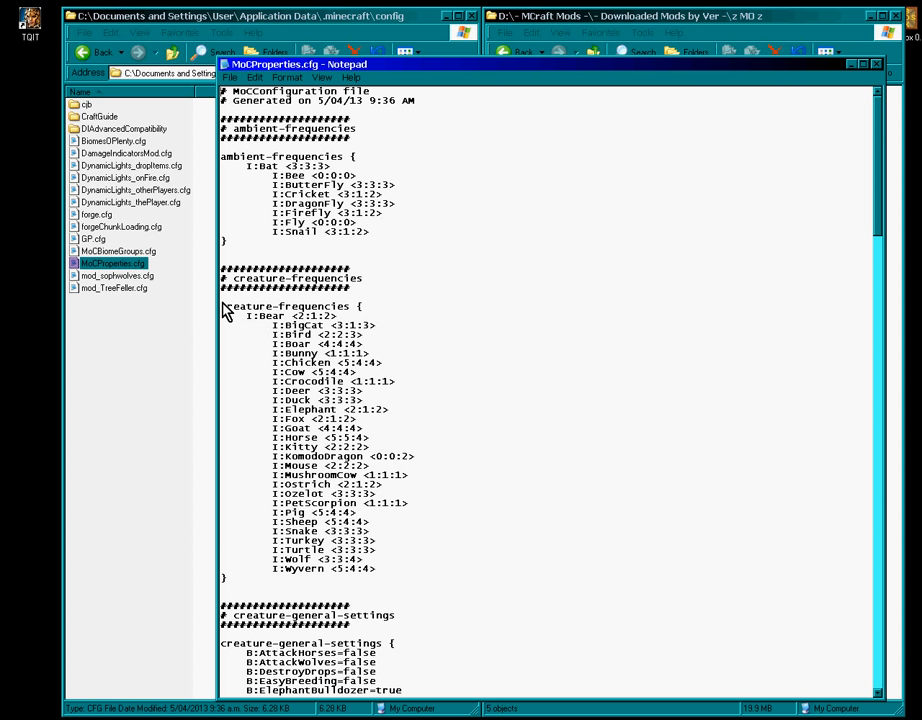
pyautogui.moveTo(230, 317); pyautogui.dragTo(477, 590)
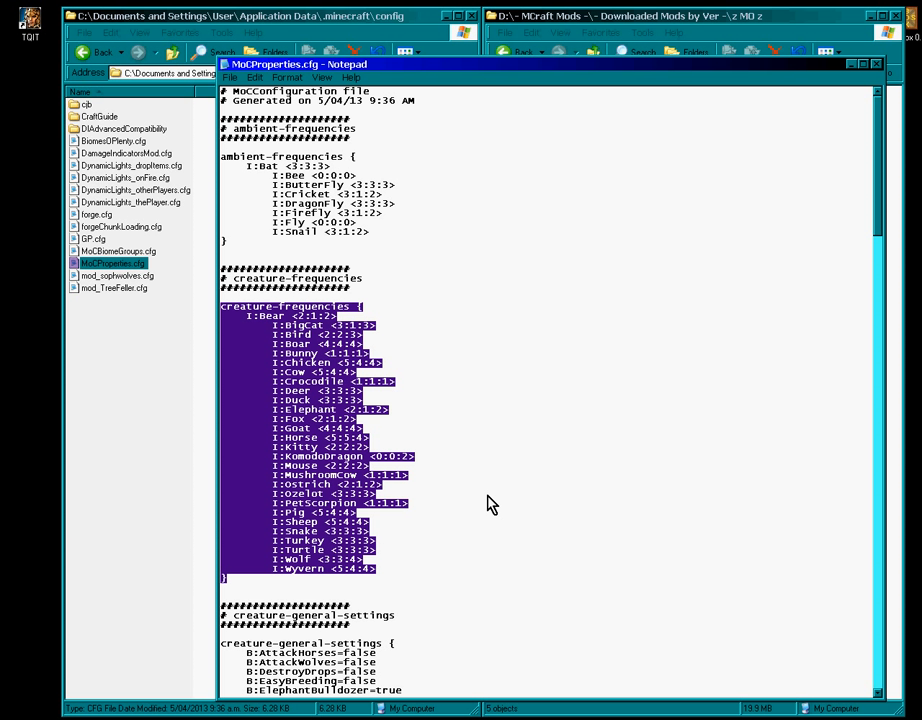
pyautogui.click(487, 270)
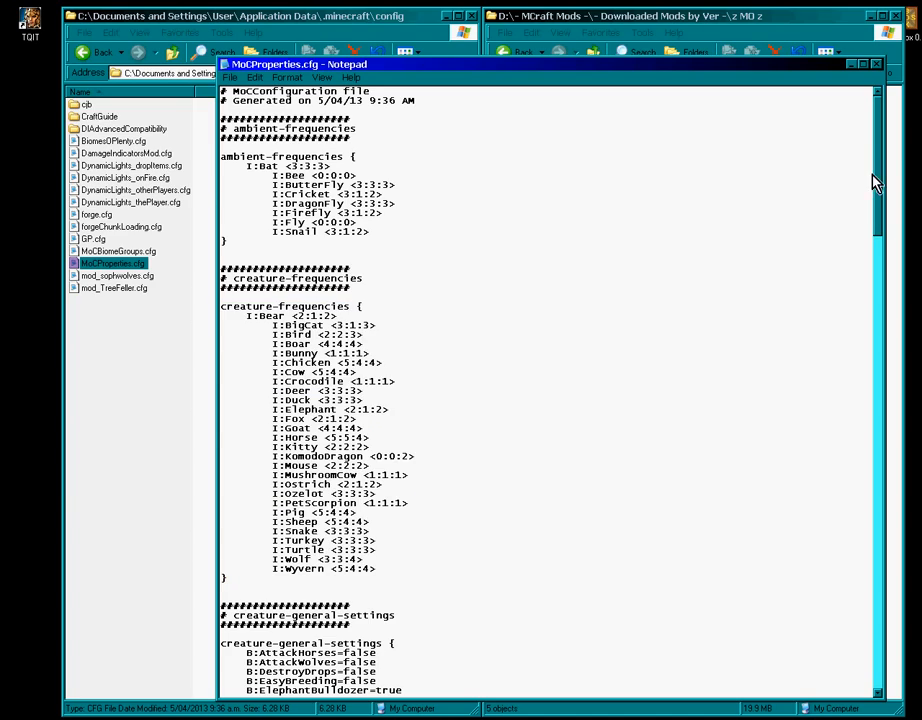
pyautogui.moveTo(880, 143); pyautogui.dragTo(866, 386)
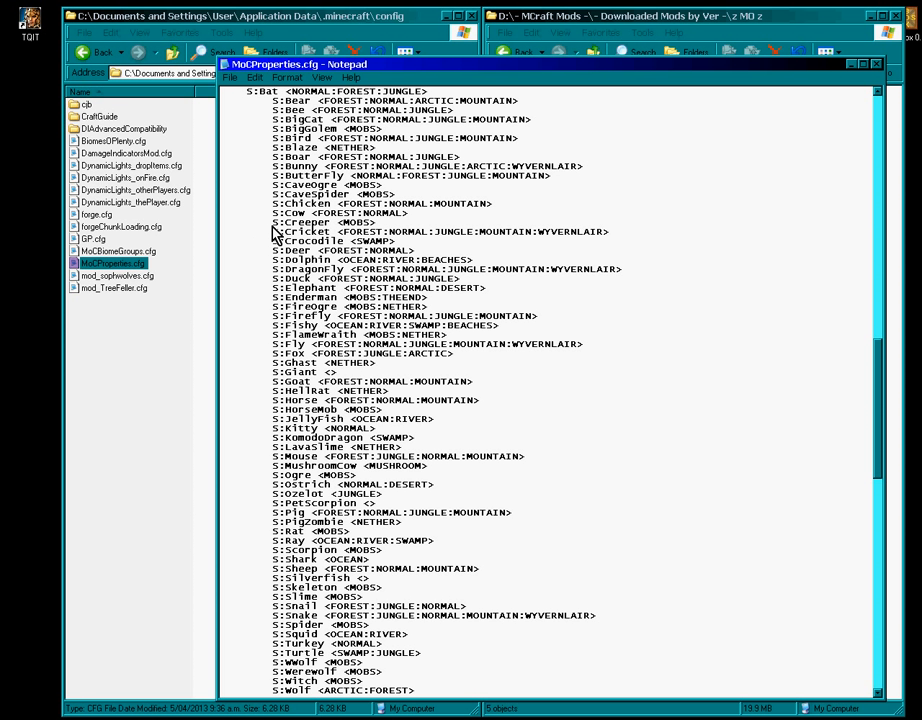
# - Highlight the Creeper <MOBS> and Cow <FOREST:NORMAL> entity-biome lines, then scroll down and back up
pyautogui.moveTo(383, 224); pyautogui.dragTo(285, 226)
pyautogui.moveTo(420, 214); pyautogui.dragTo(286, 228)
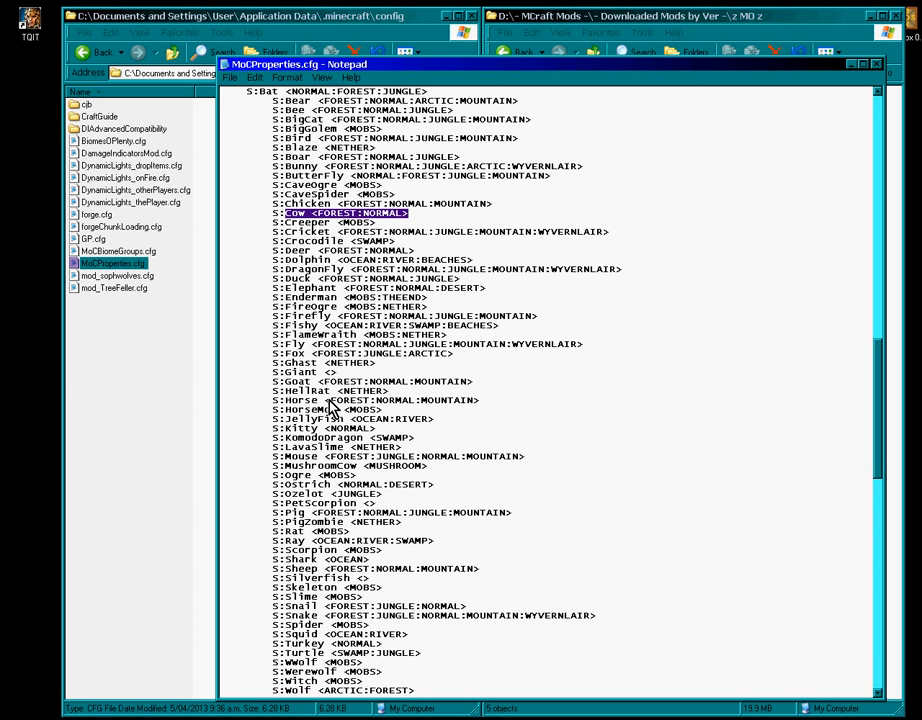
pyautogui.scroll(-3, 350, 412)
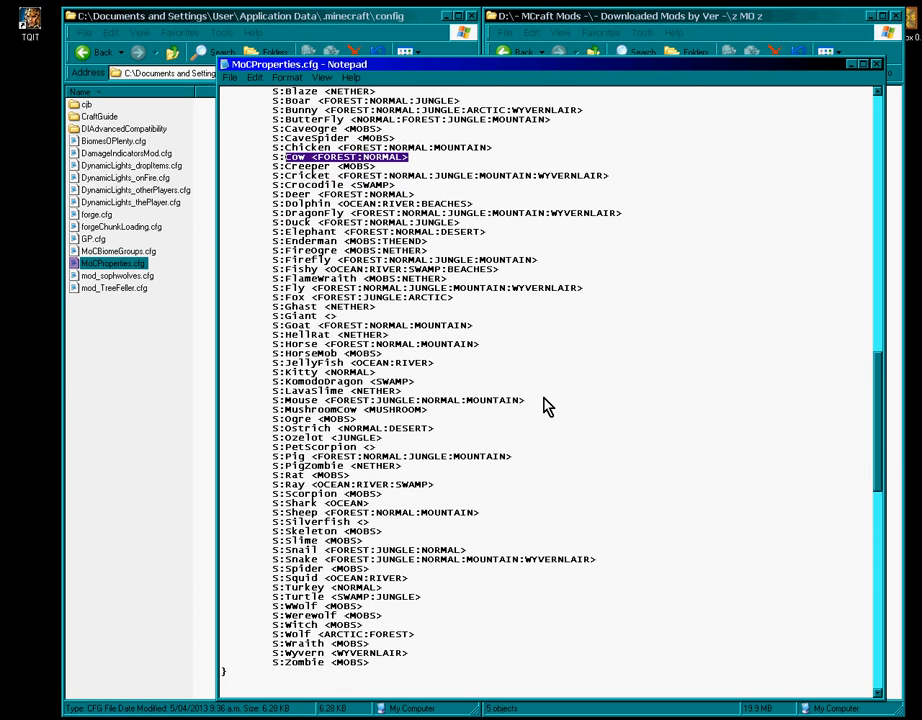
pyautogui.scroll(-3, 428, 385)
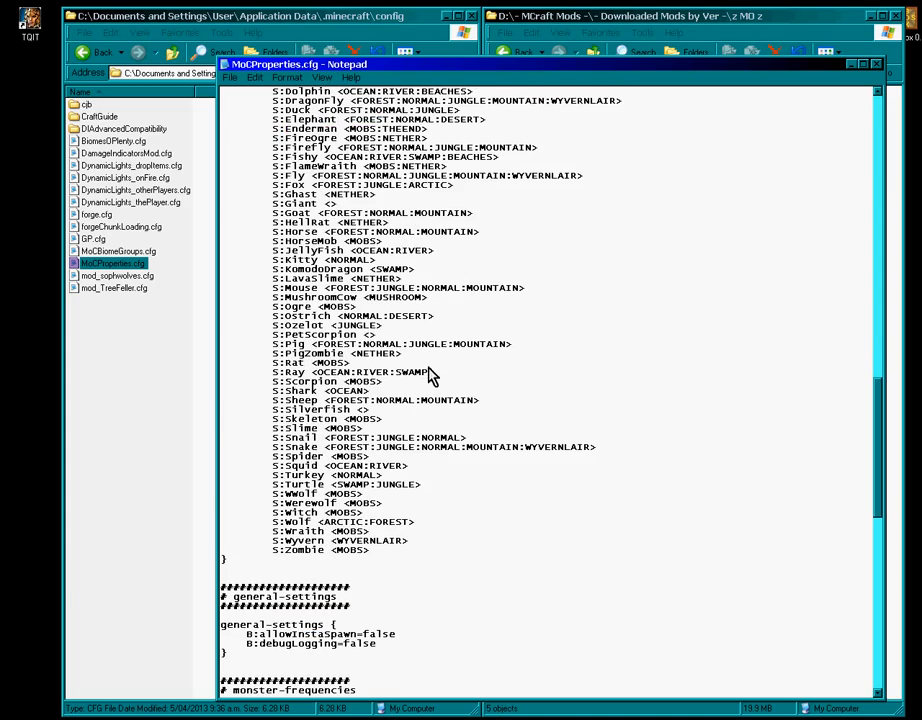
pyautogui.scroll(20, 483, 330)
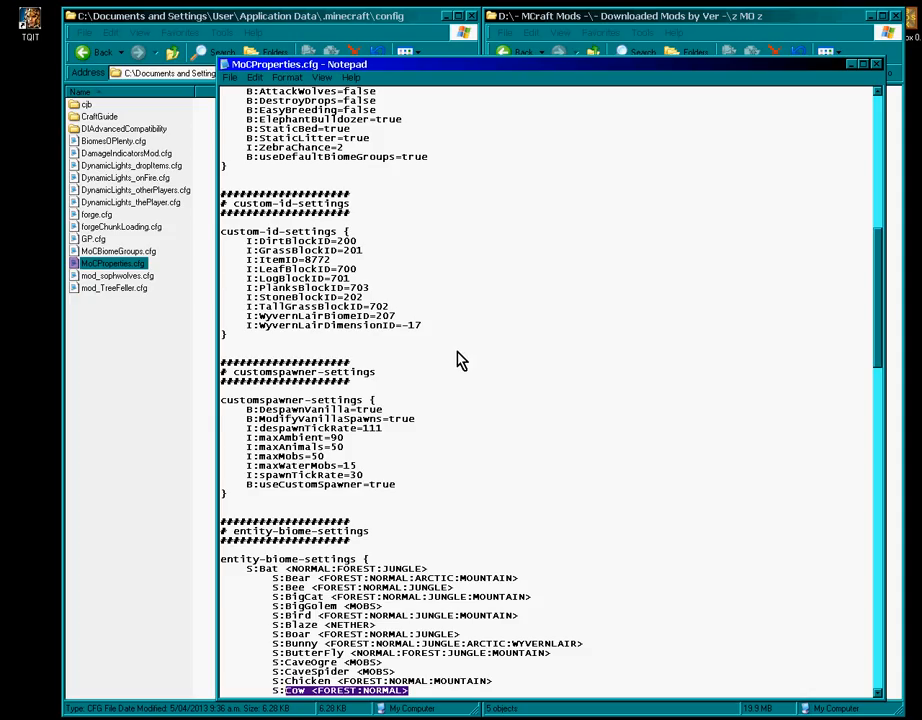
pyautogui.scroll(20, 468, 352)
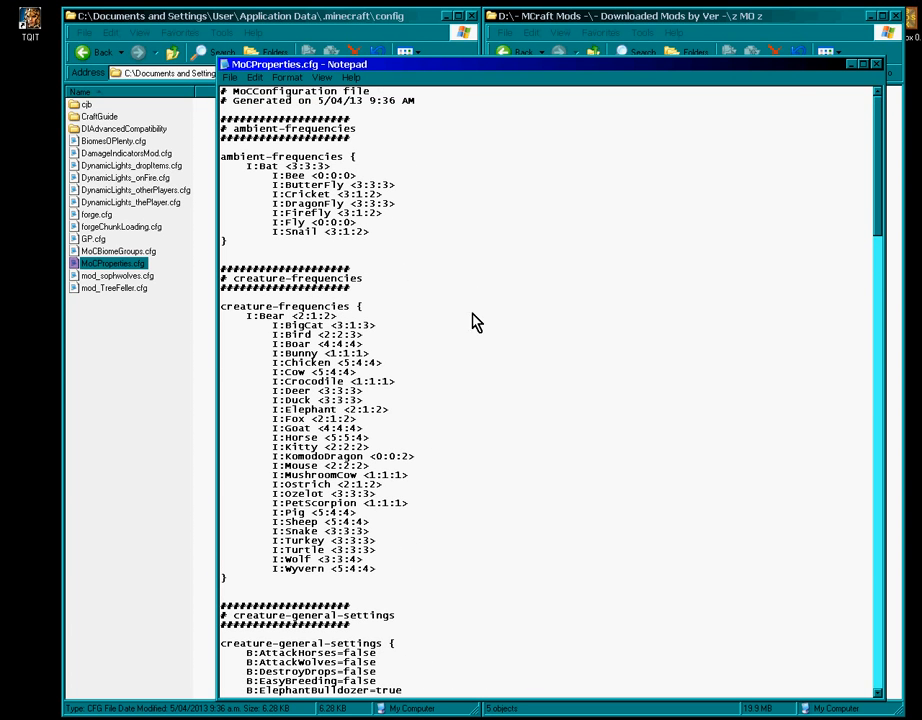
# - Close MoCProperties.cfg and bring the config folder window back in front of the mods folder
pyautogui.click(876, 66)
pyautogui.click(525, 397)
pyautogui.click(298, 456)
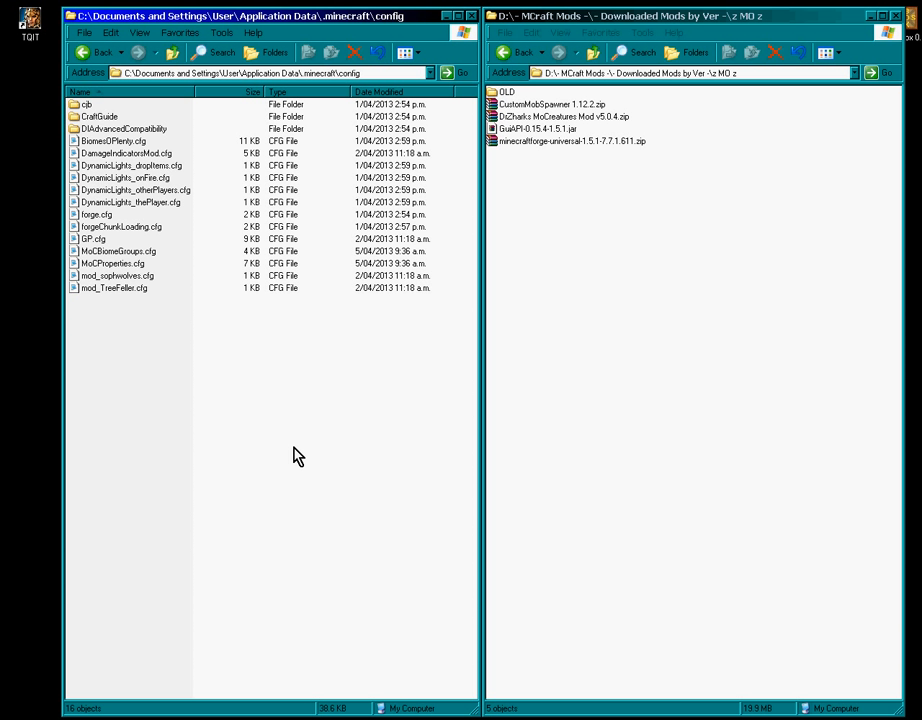